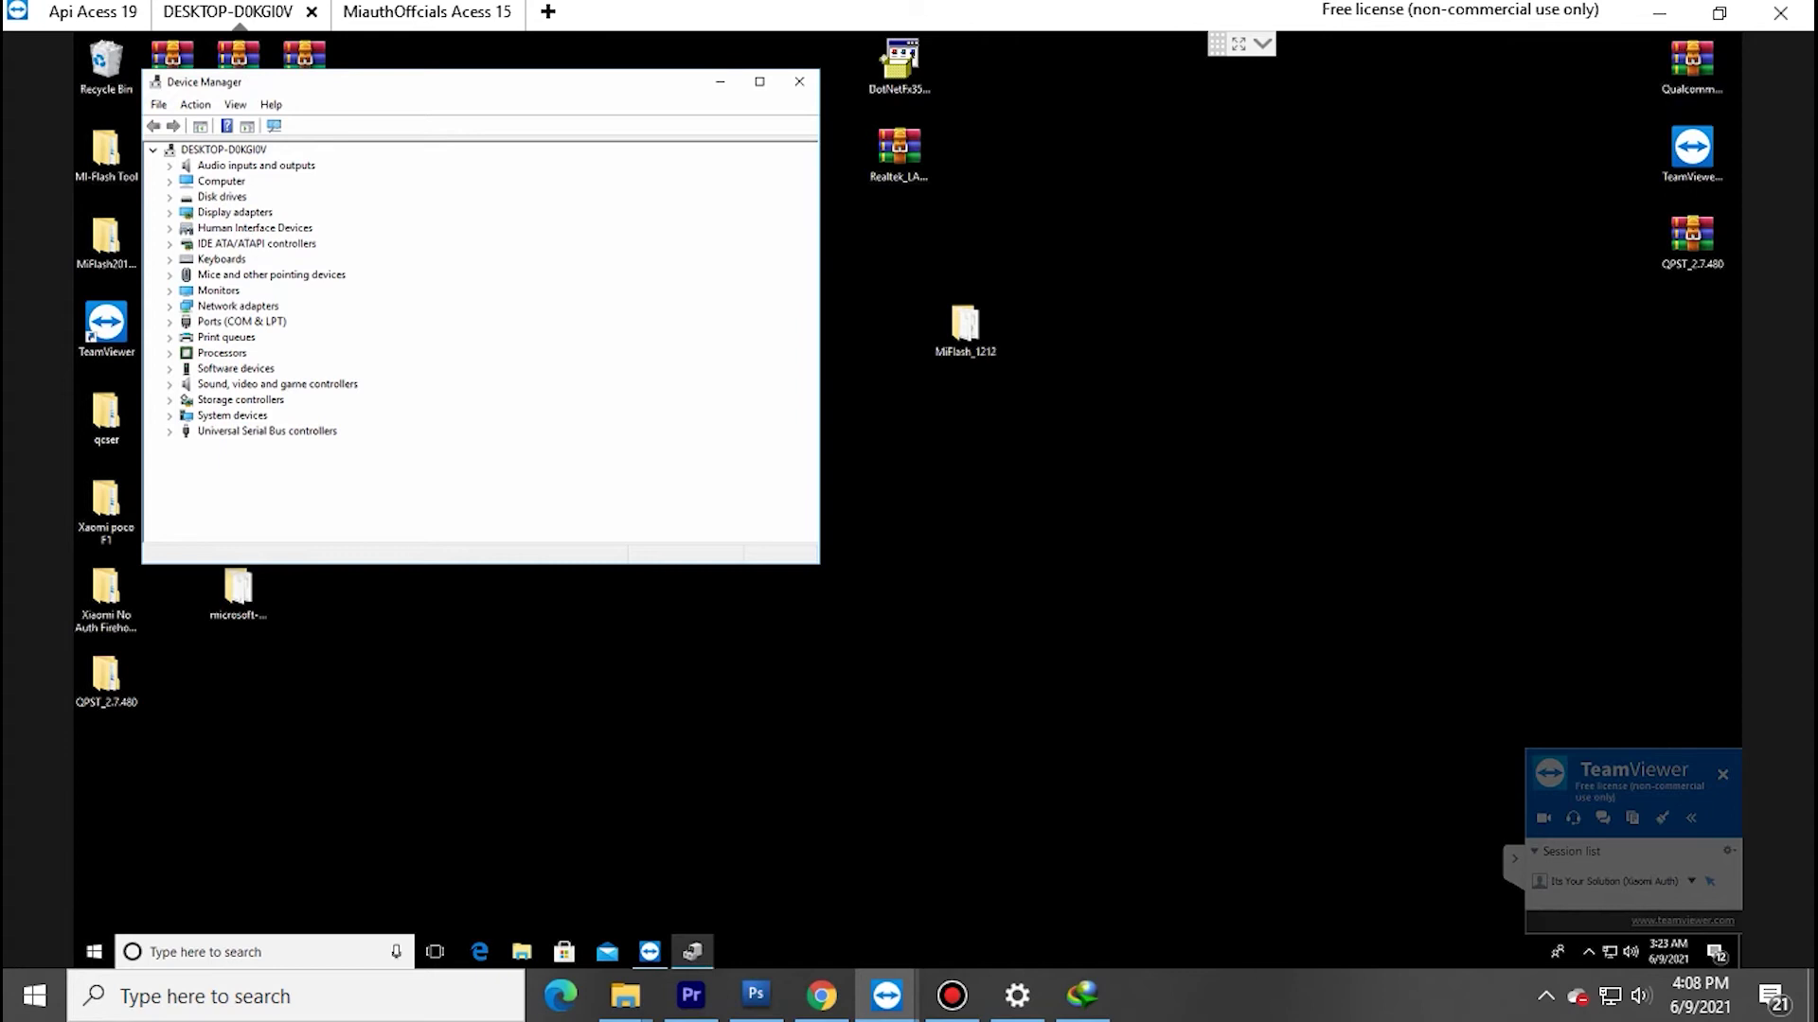
Step: Arrange Device Manager as a narrow full-height column along the remote desktop's left edge and expand Ports (COM & LPT)
left_click_drag(816, 566, 403, 933)
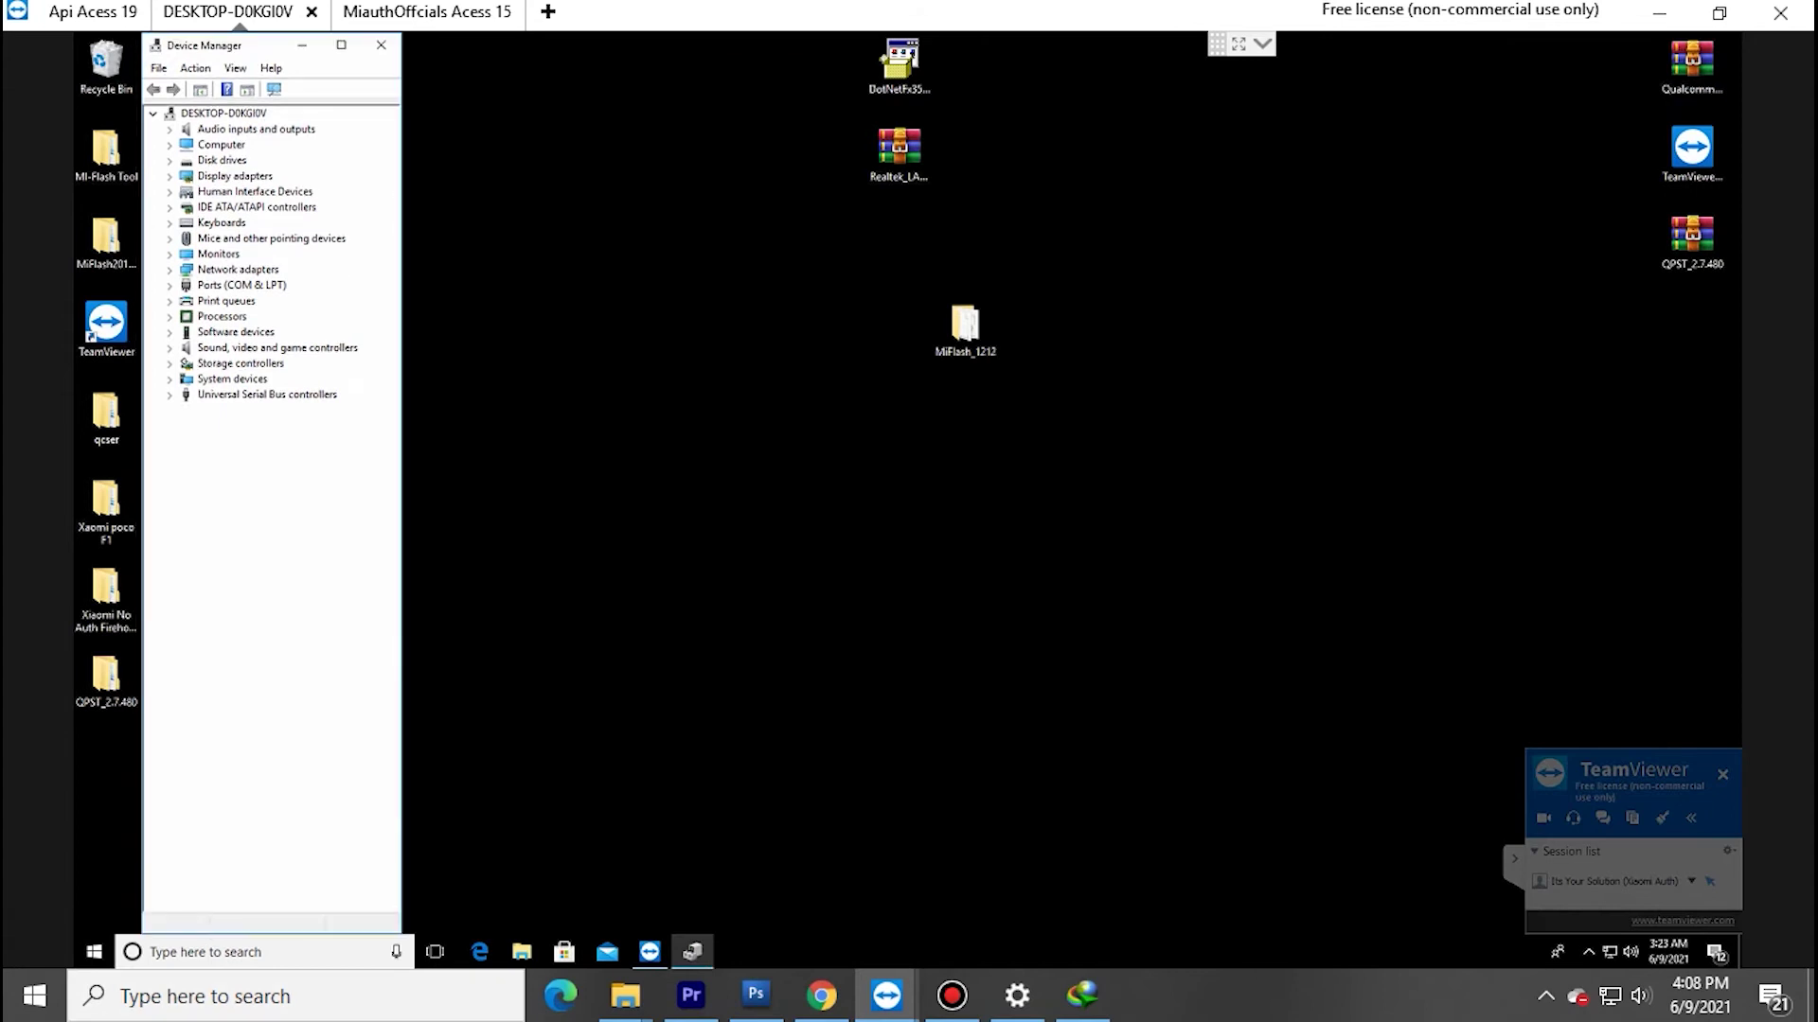
left_click_drag(211, 50, 142, 50)
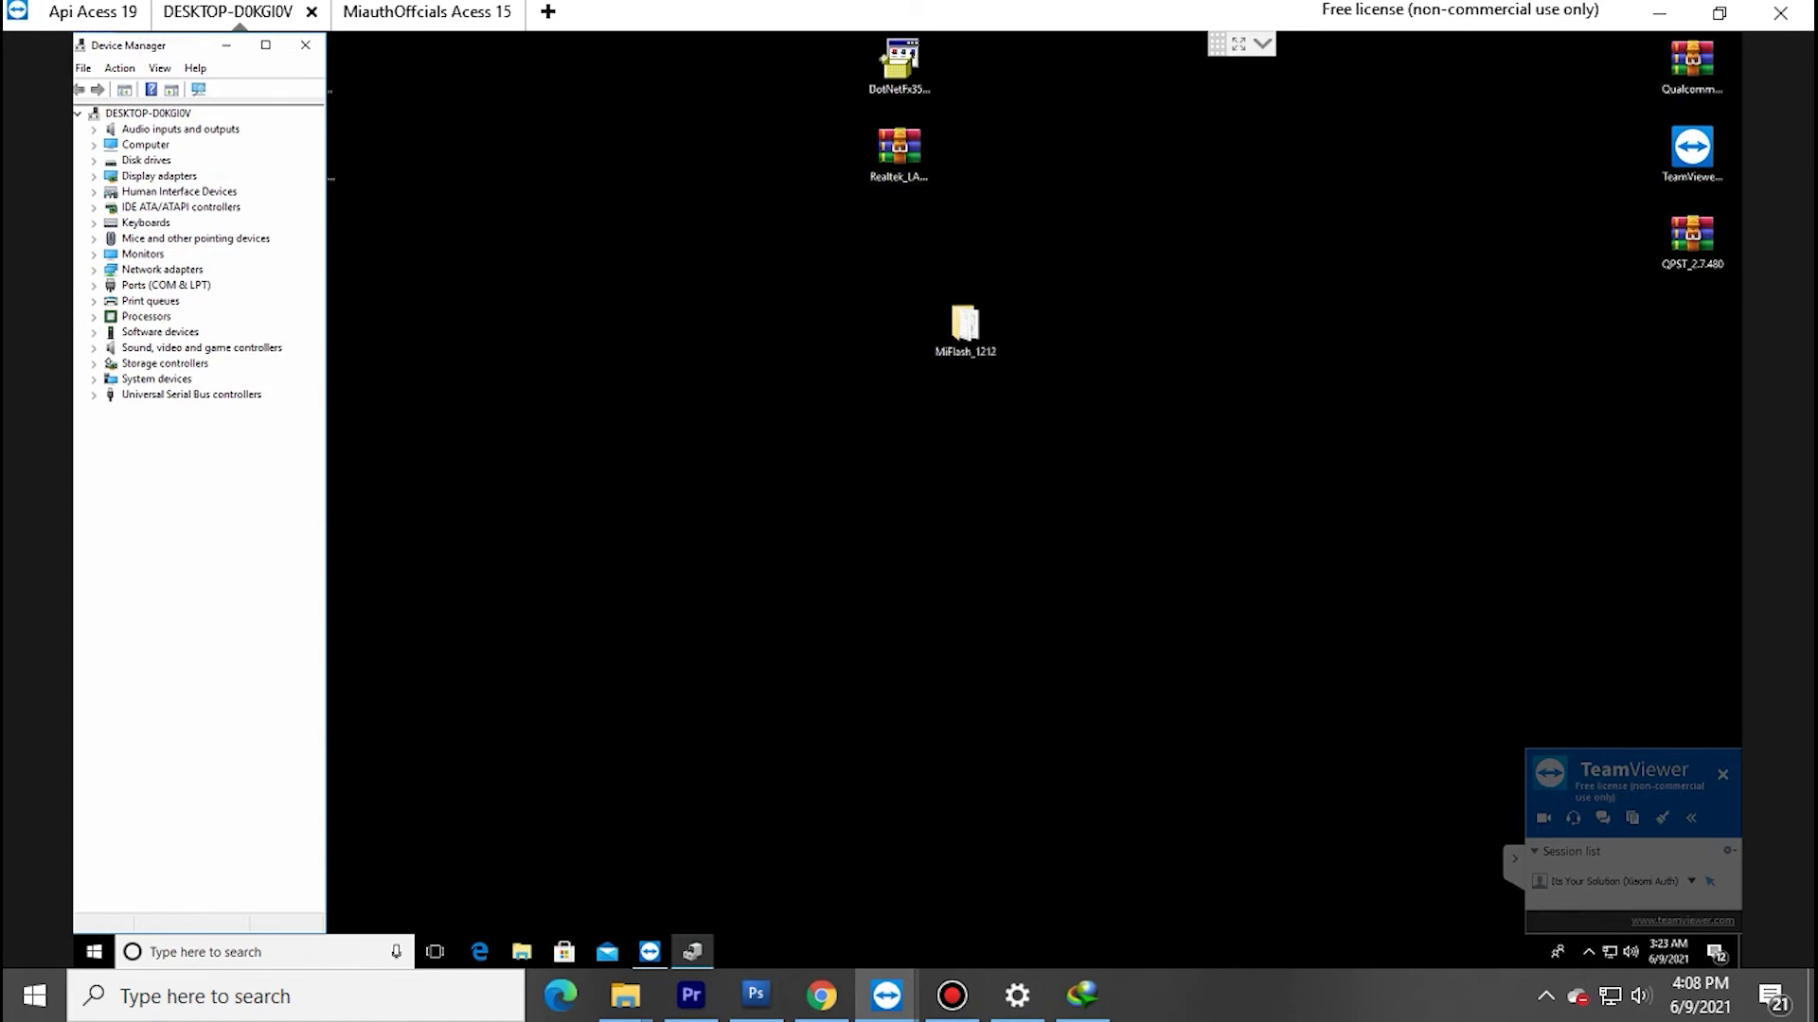
left_click_drag(326, 426, 426, 426)
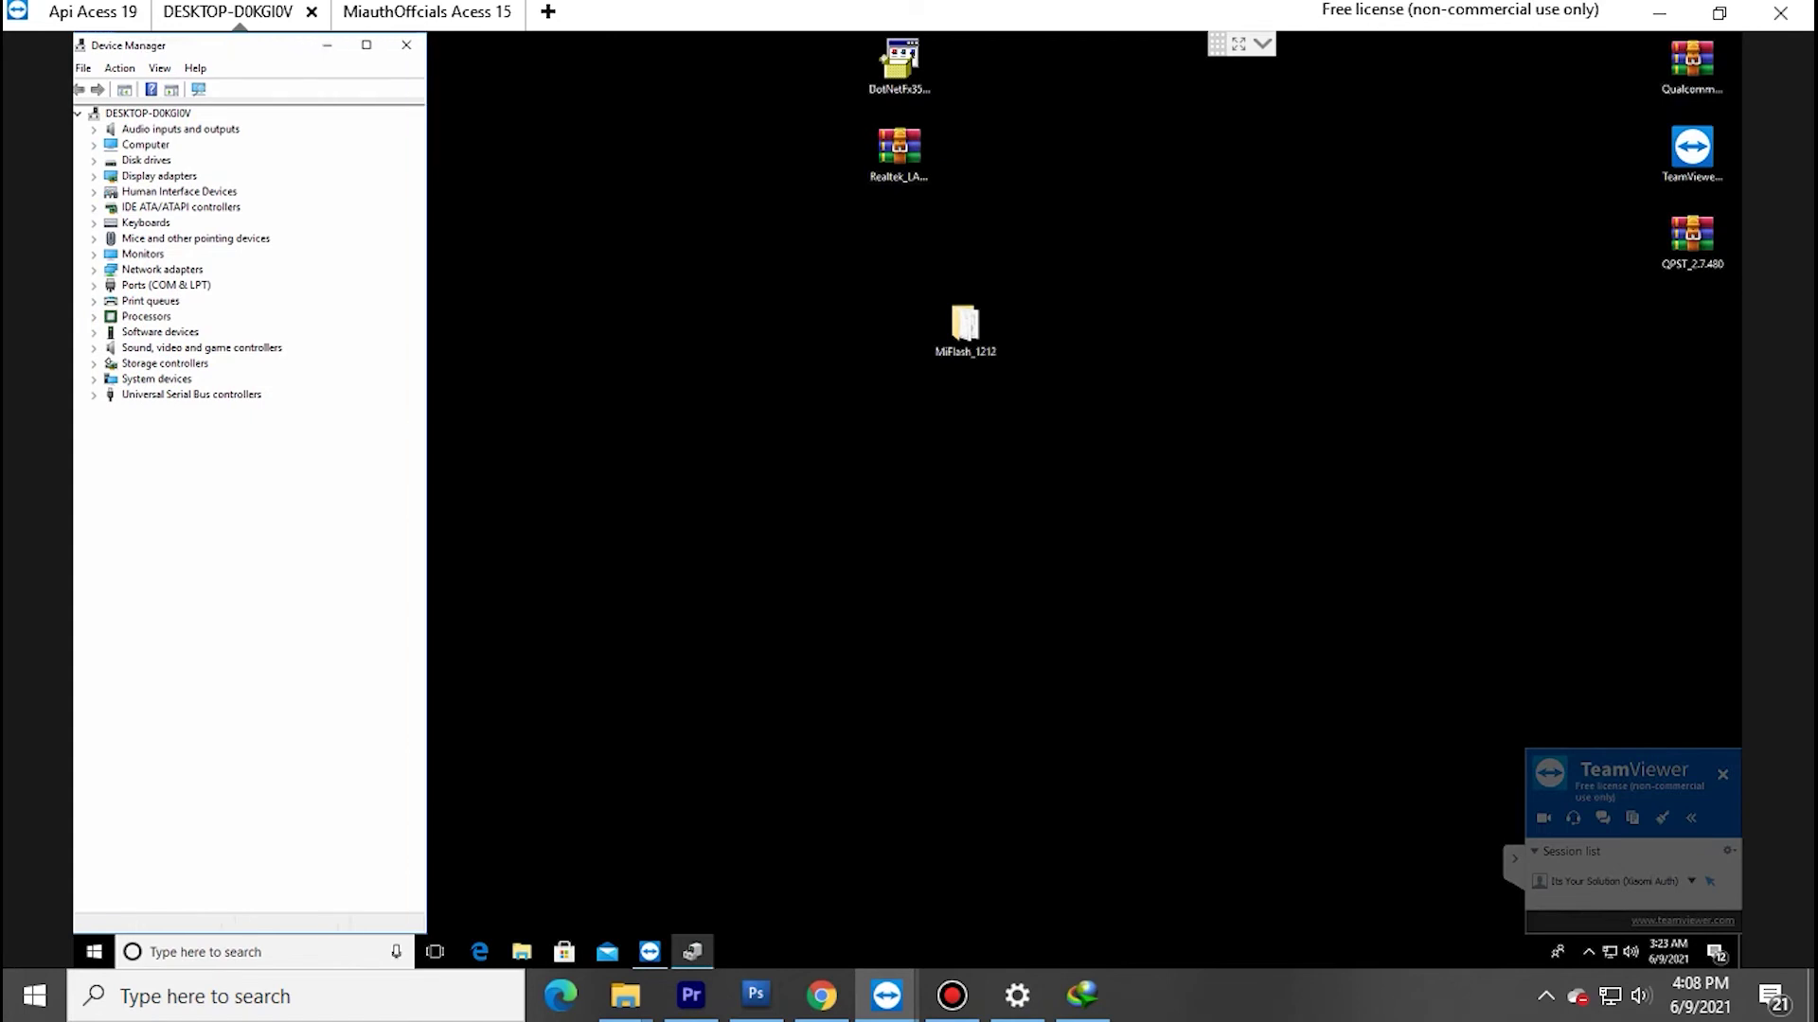
left_click_drag(183, 52, 190, 52)
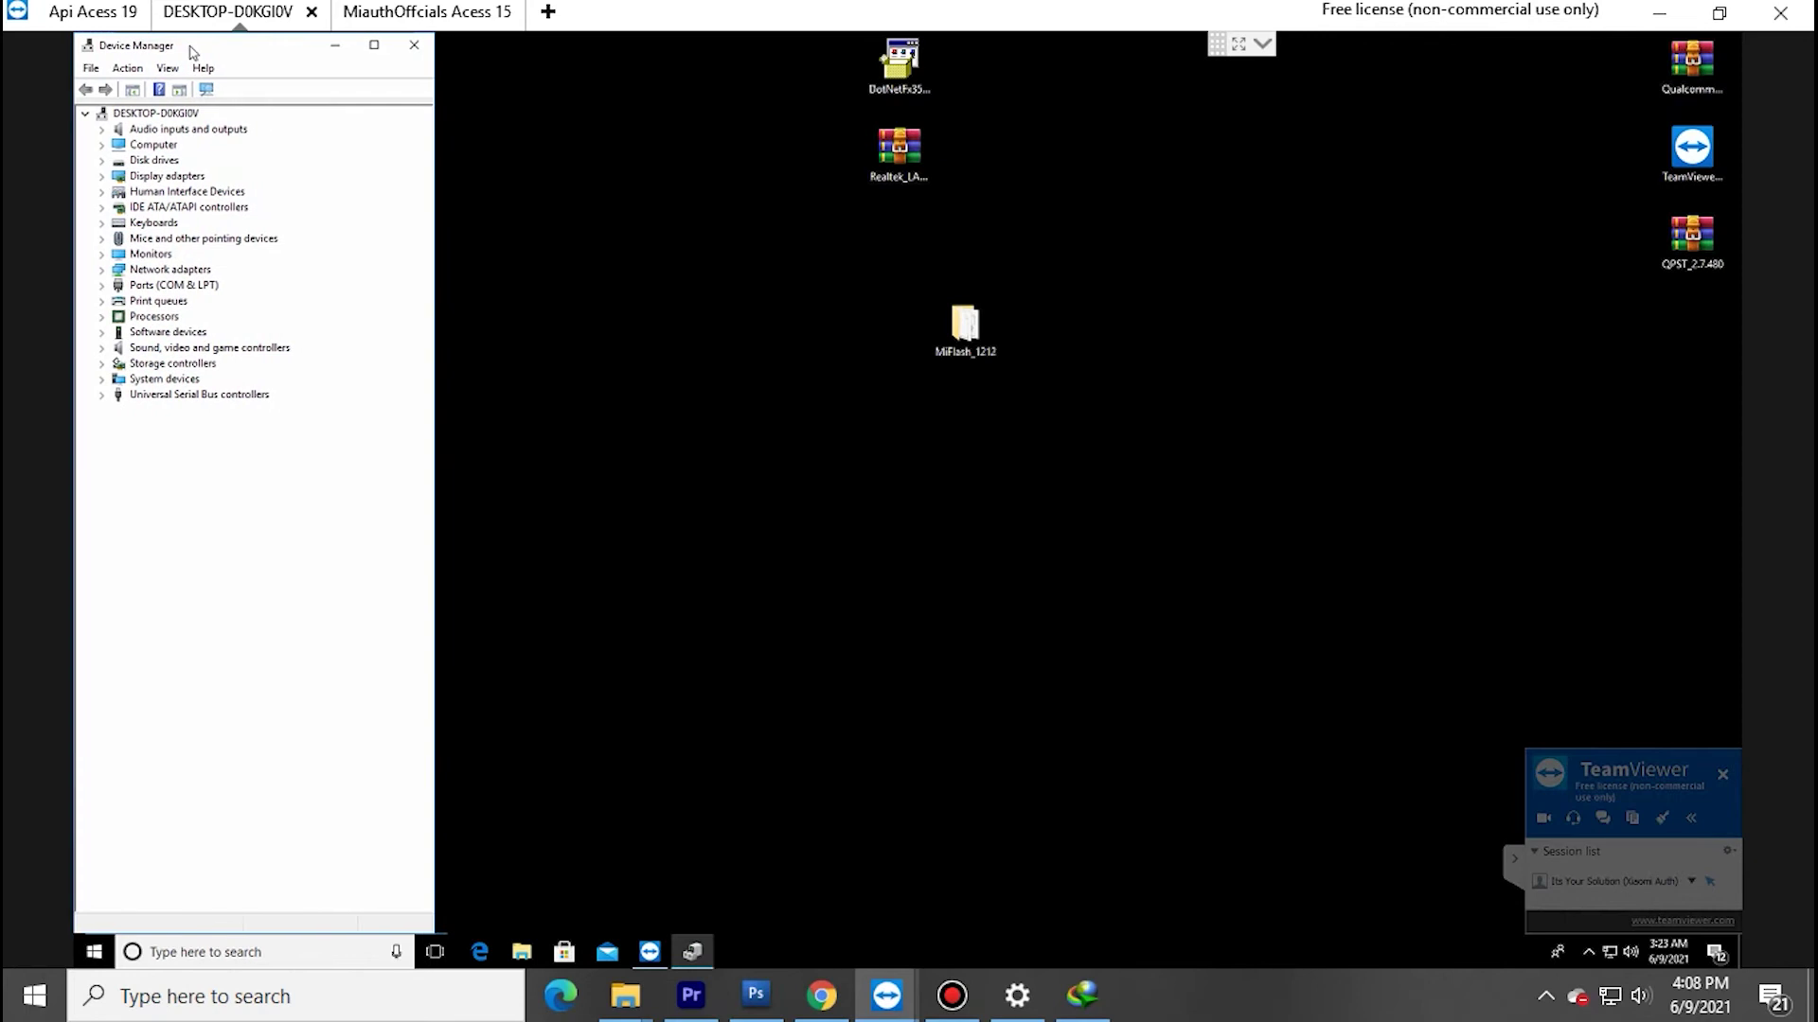
left_click(101, 285)
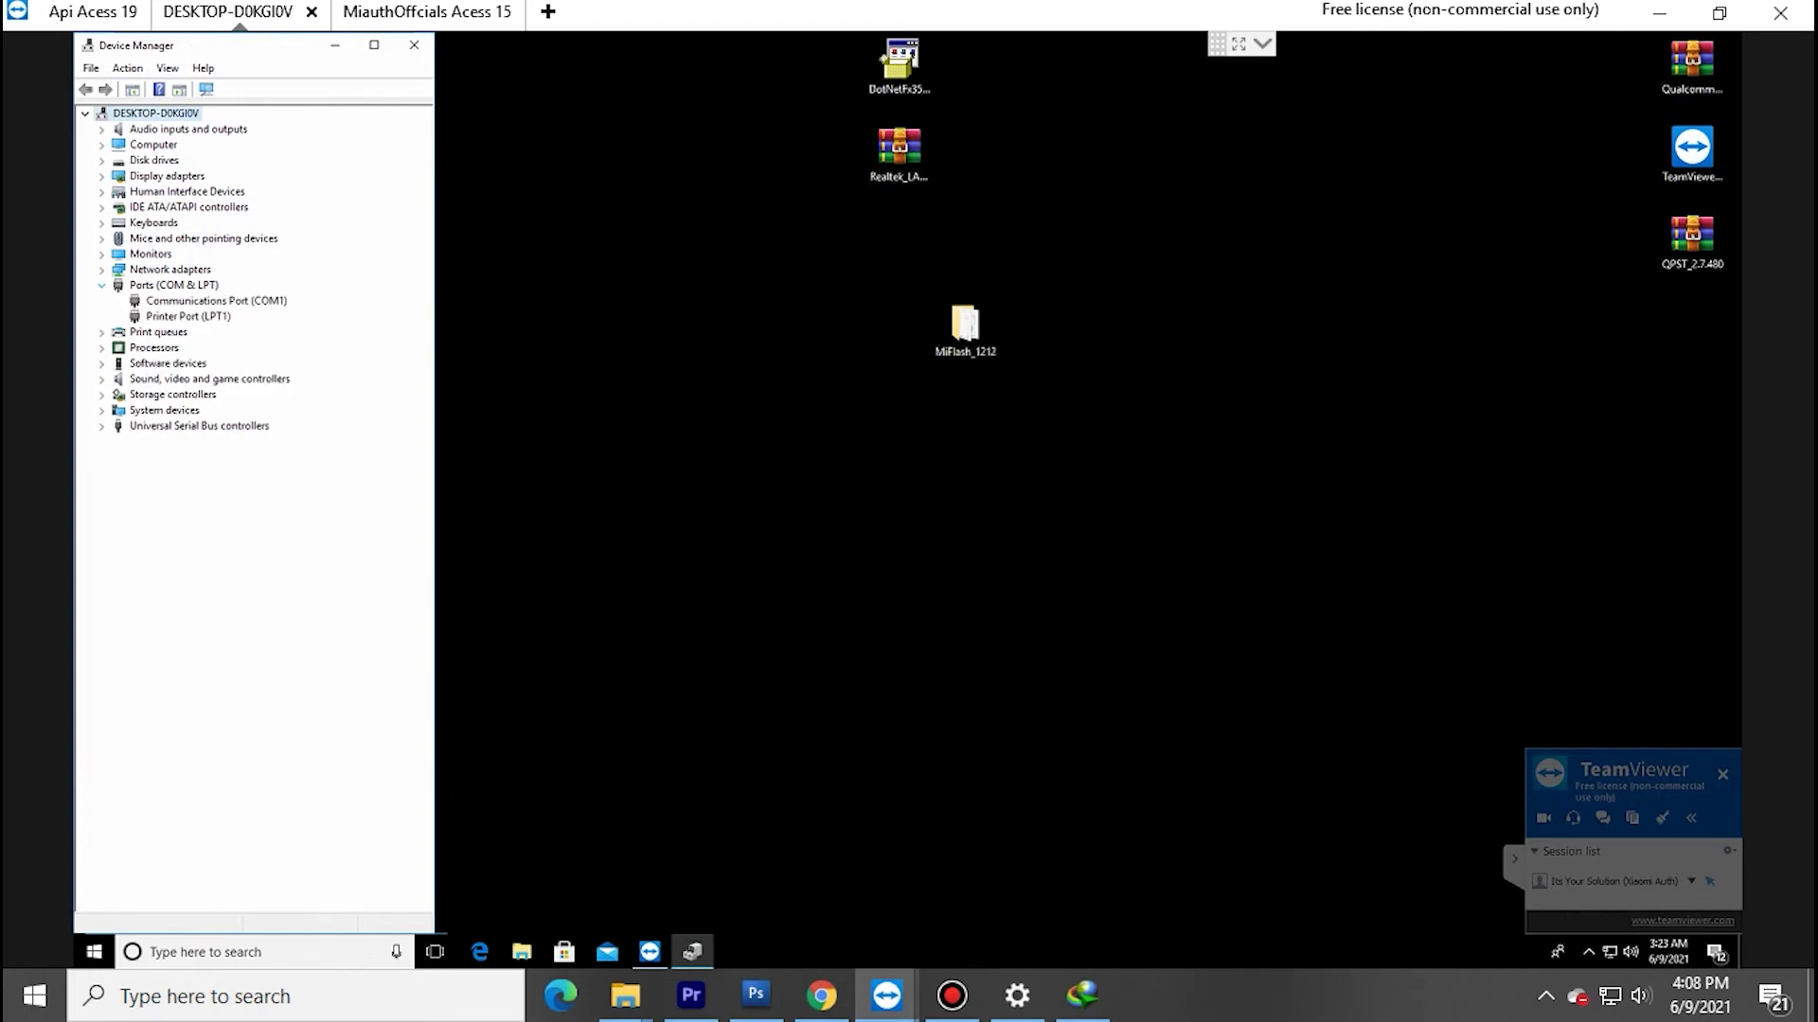
Step: Launch XiaoMiFlash from the MiFlash_1212 desktop folder and allow it to make changes to the device
double_click(965, 325)
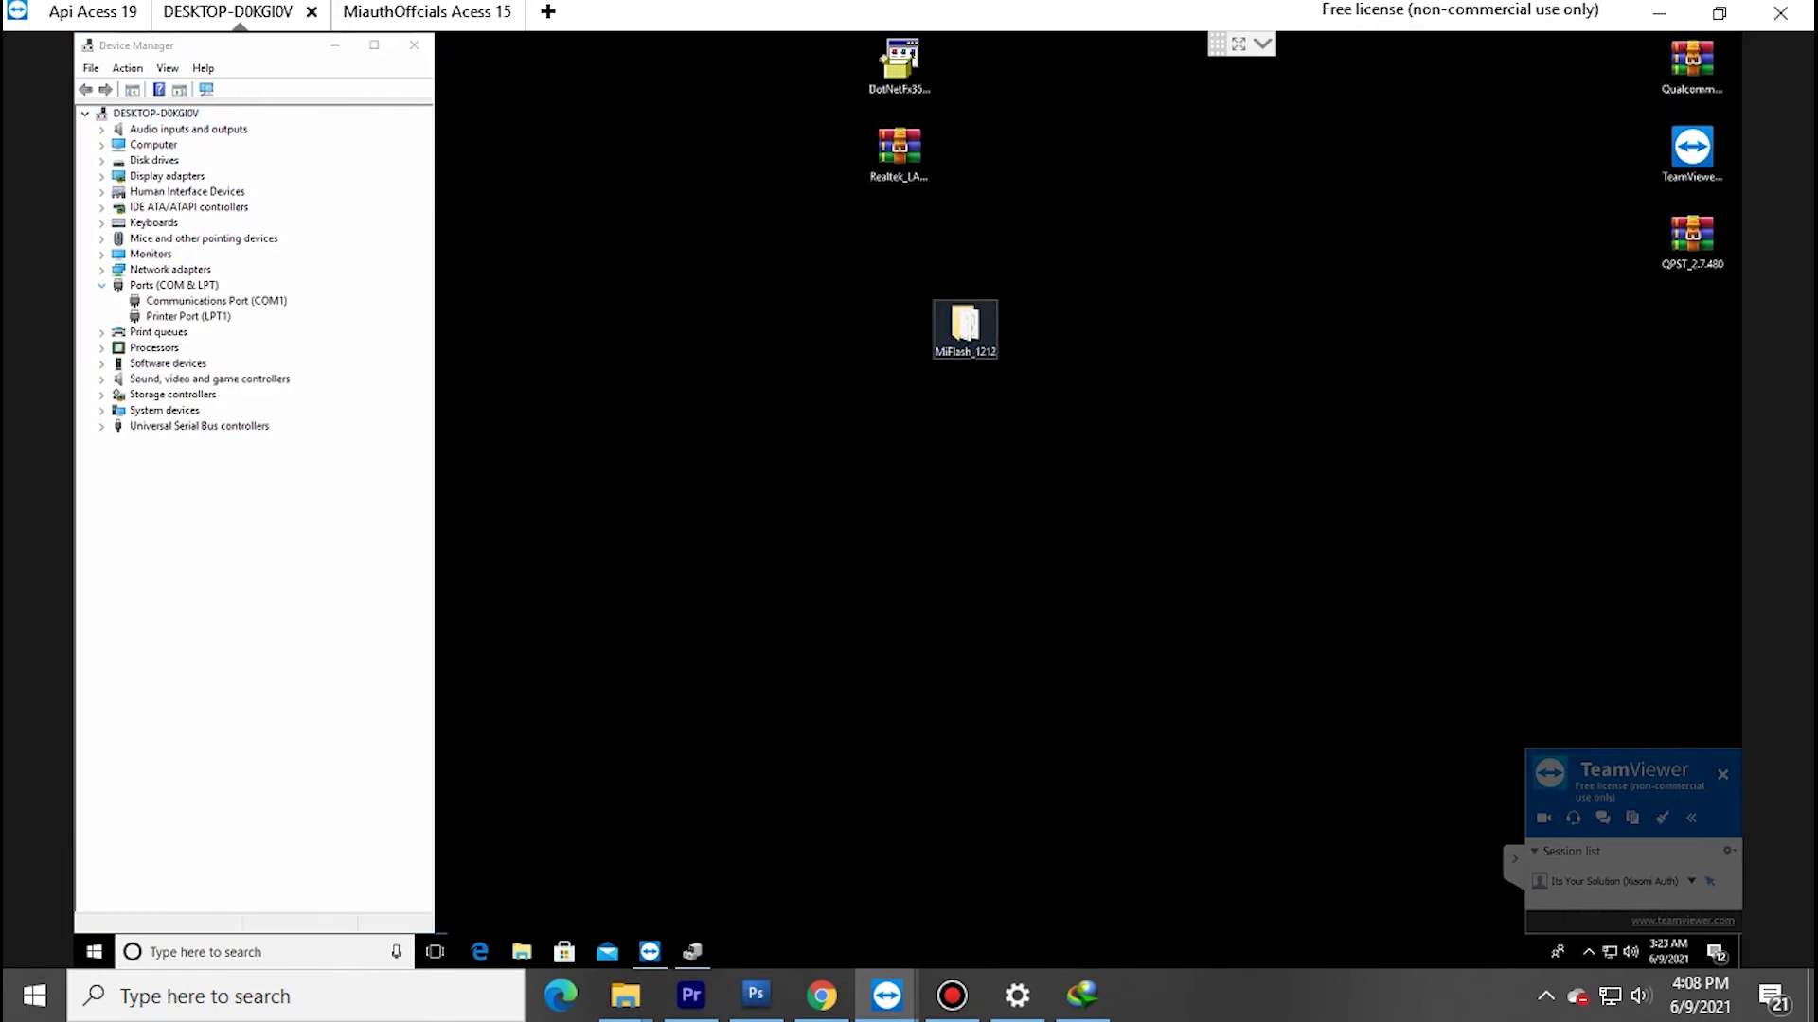
scroll(852, 388, "down", 5)
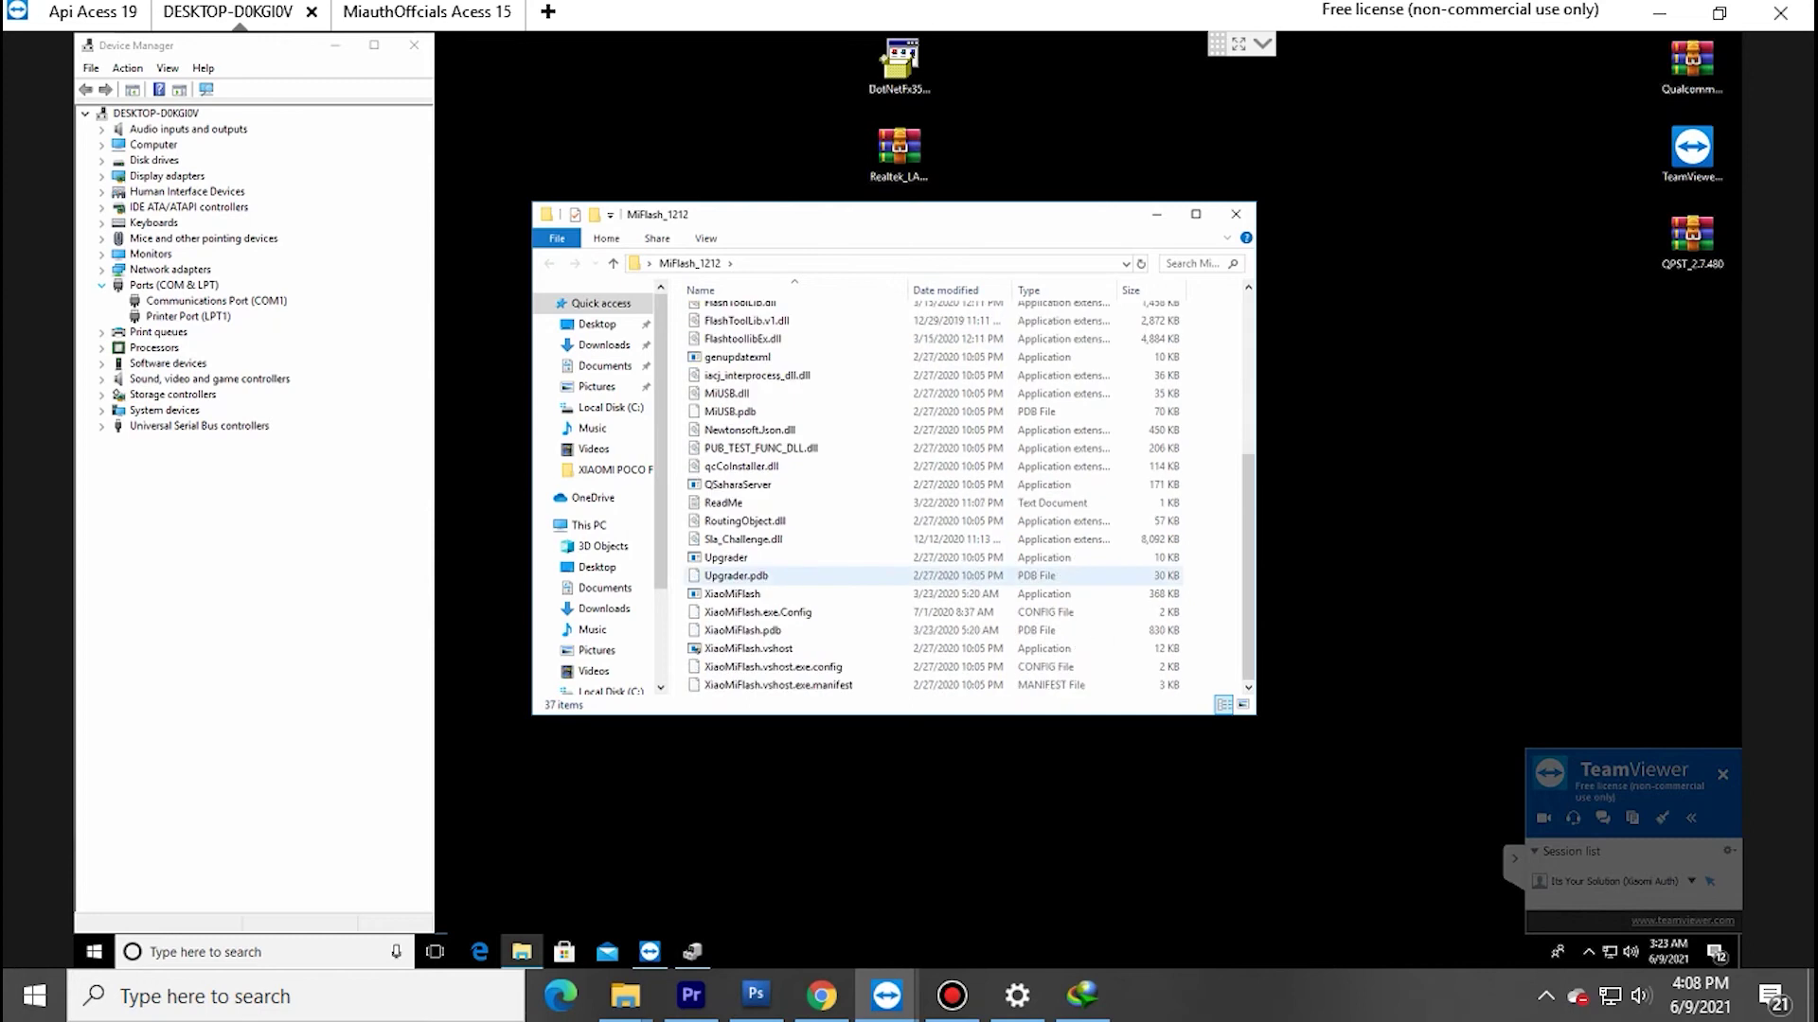
left_click(732, 594)
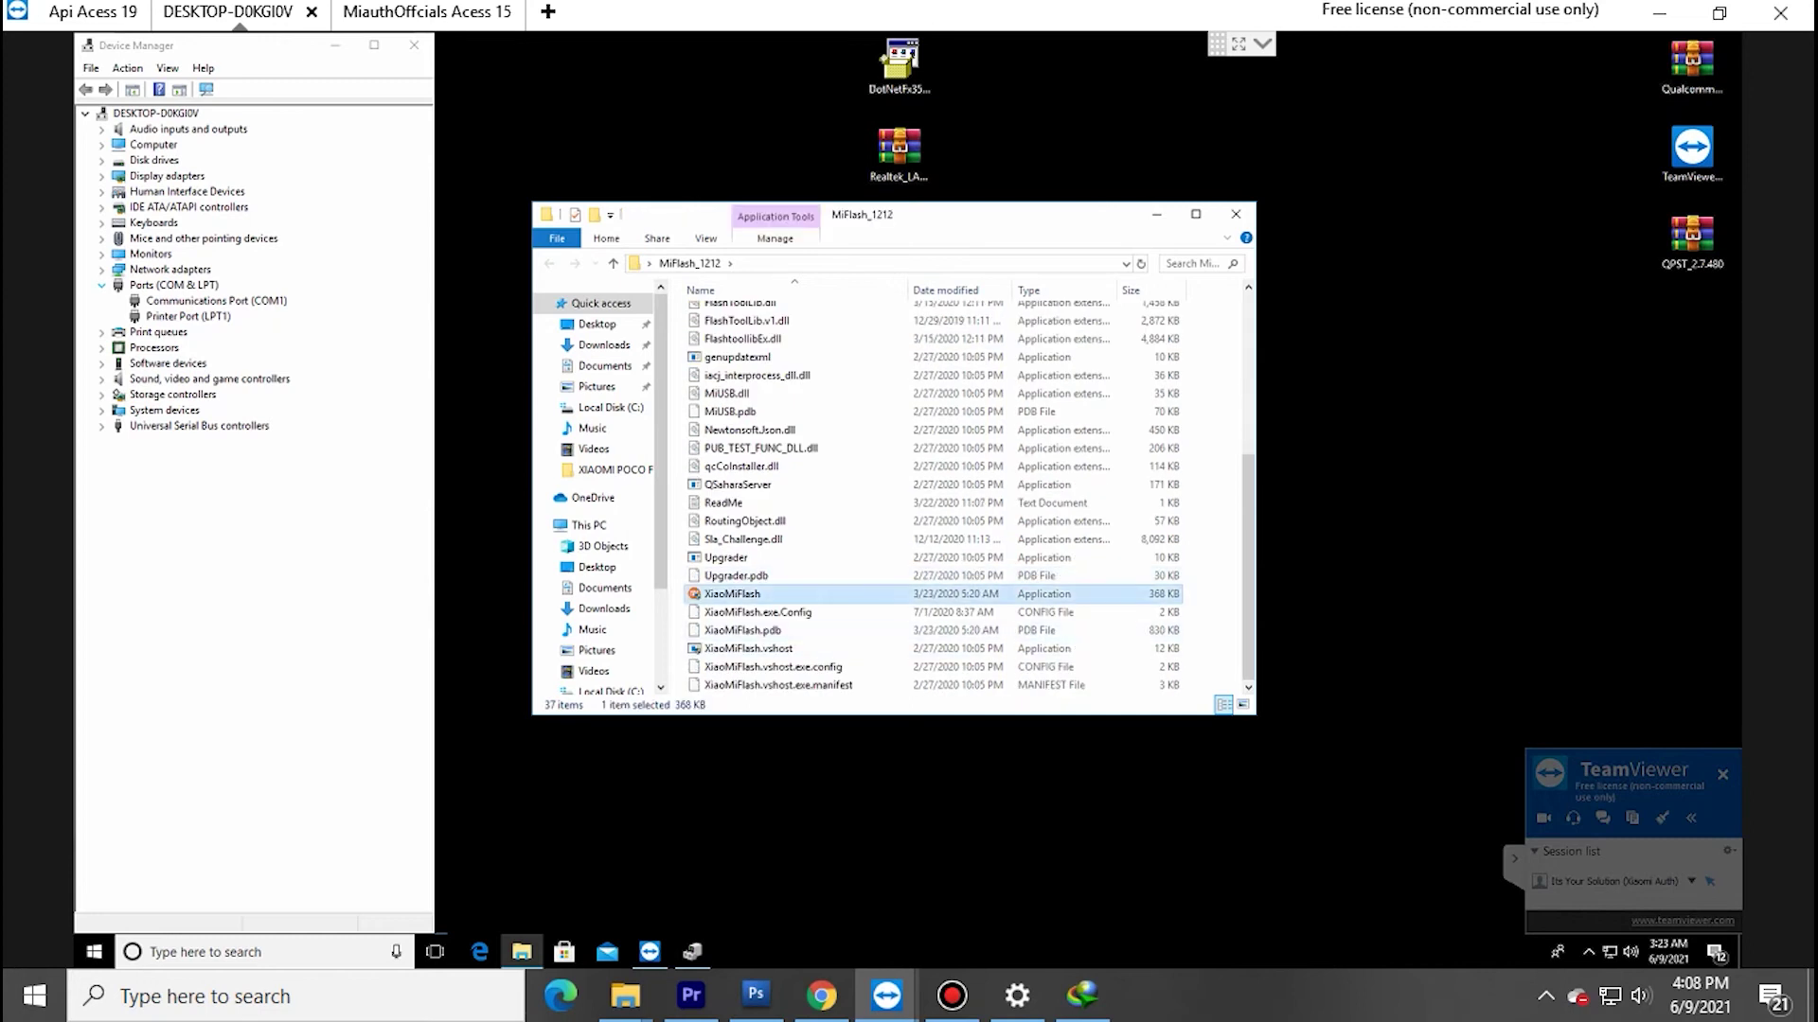
key("Left")
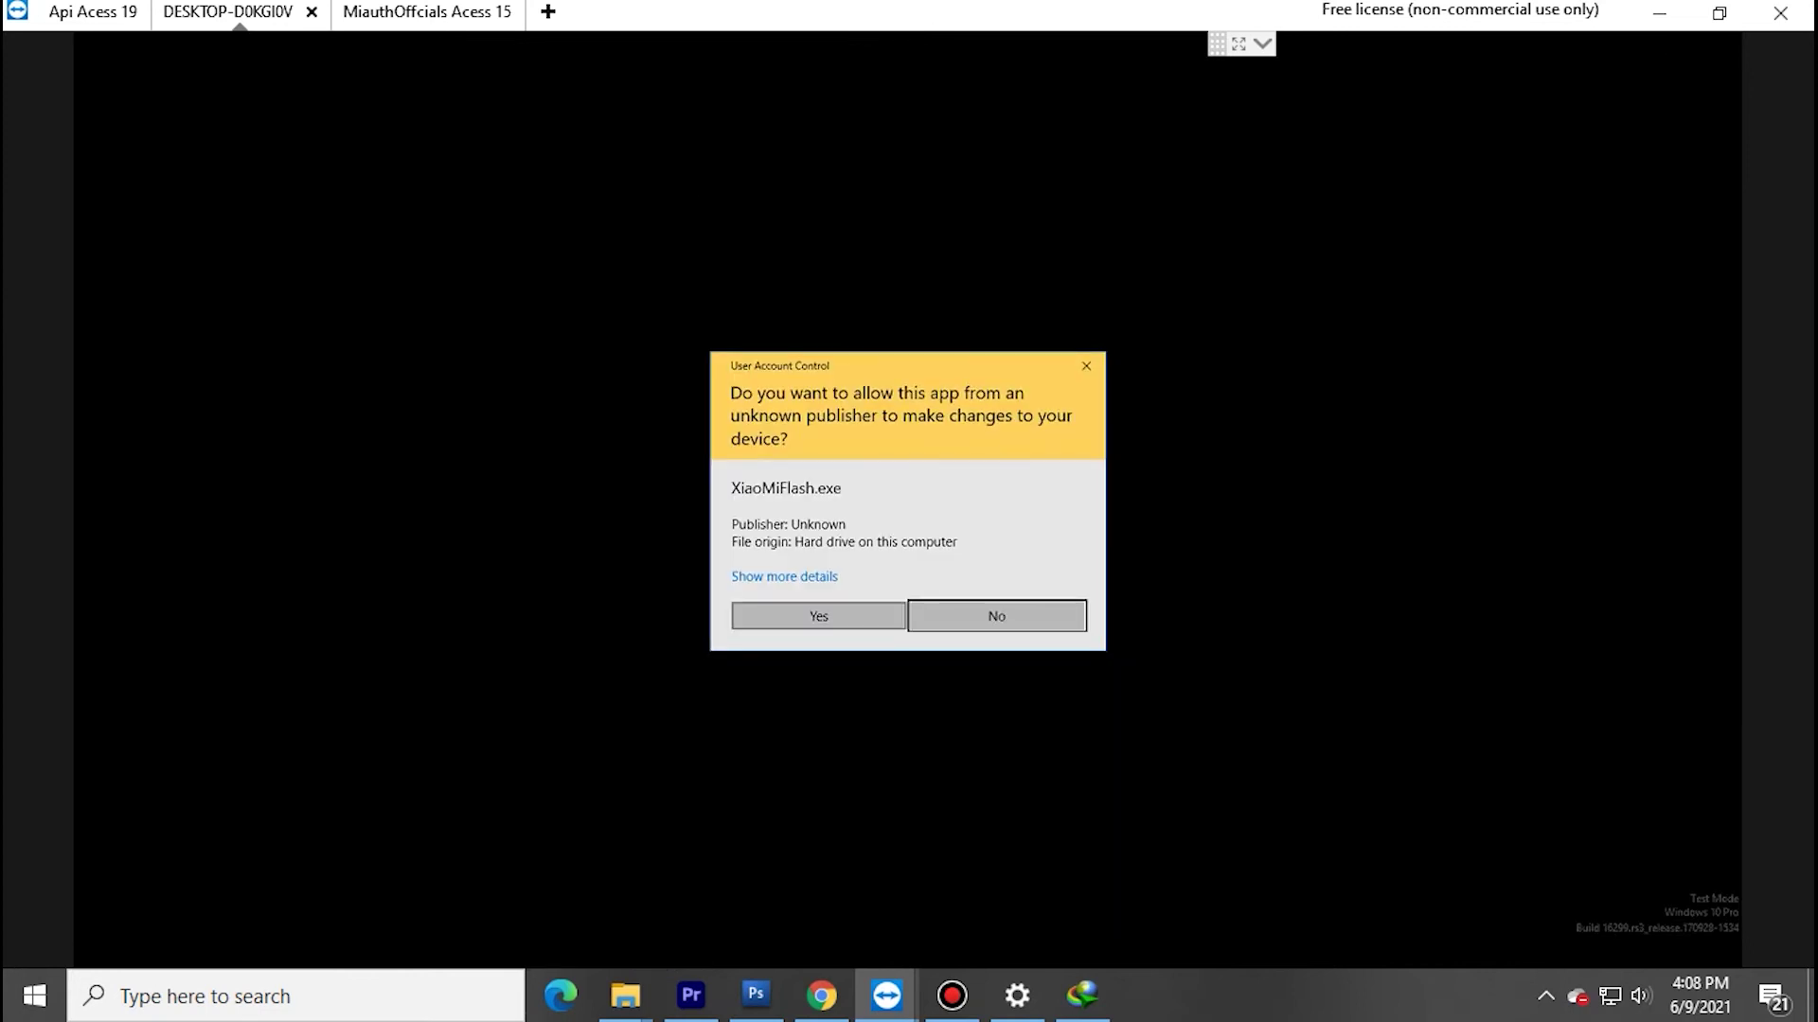
key("Return")
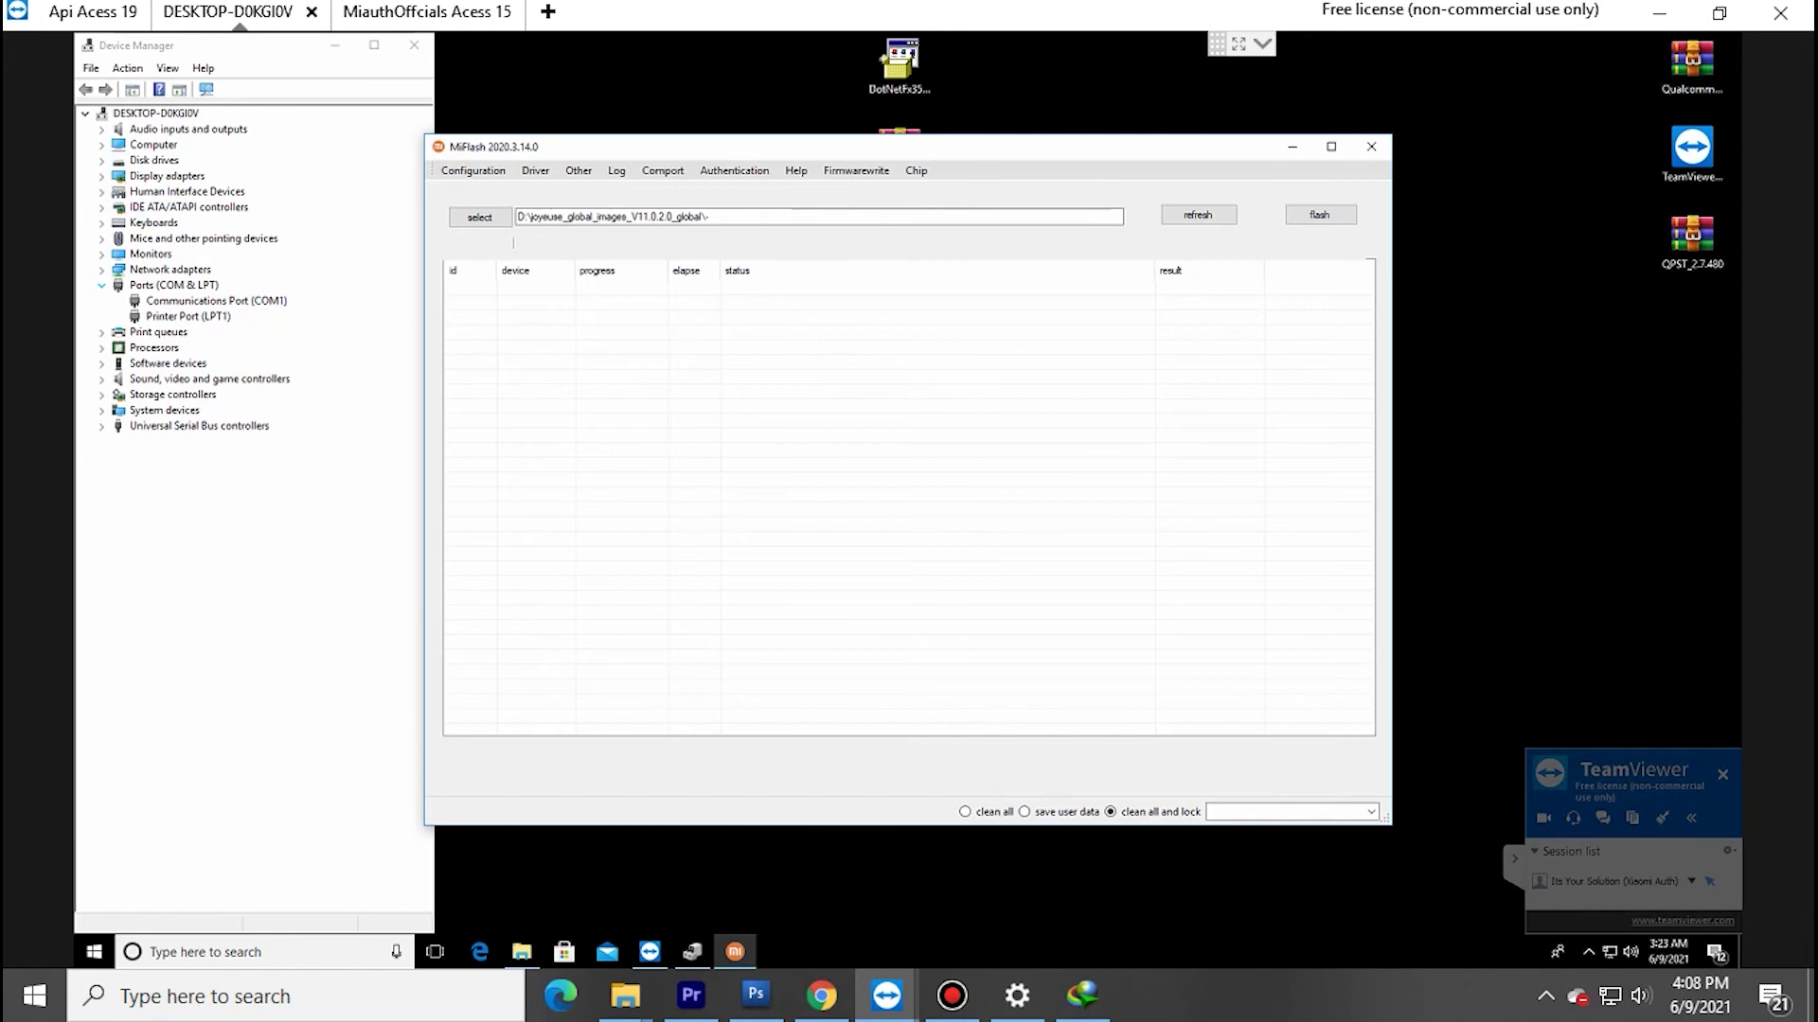
Step: Move the MiFlash window clear of Device Manager and select the desktop's beryllium_global_images_V11.0.6.0 folder as the firmware path
left_click_drag(940, 154, 1004, 160)
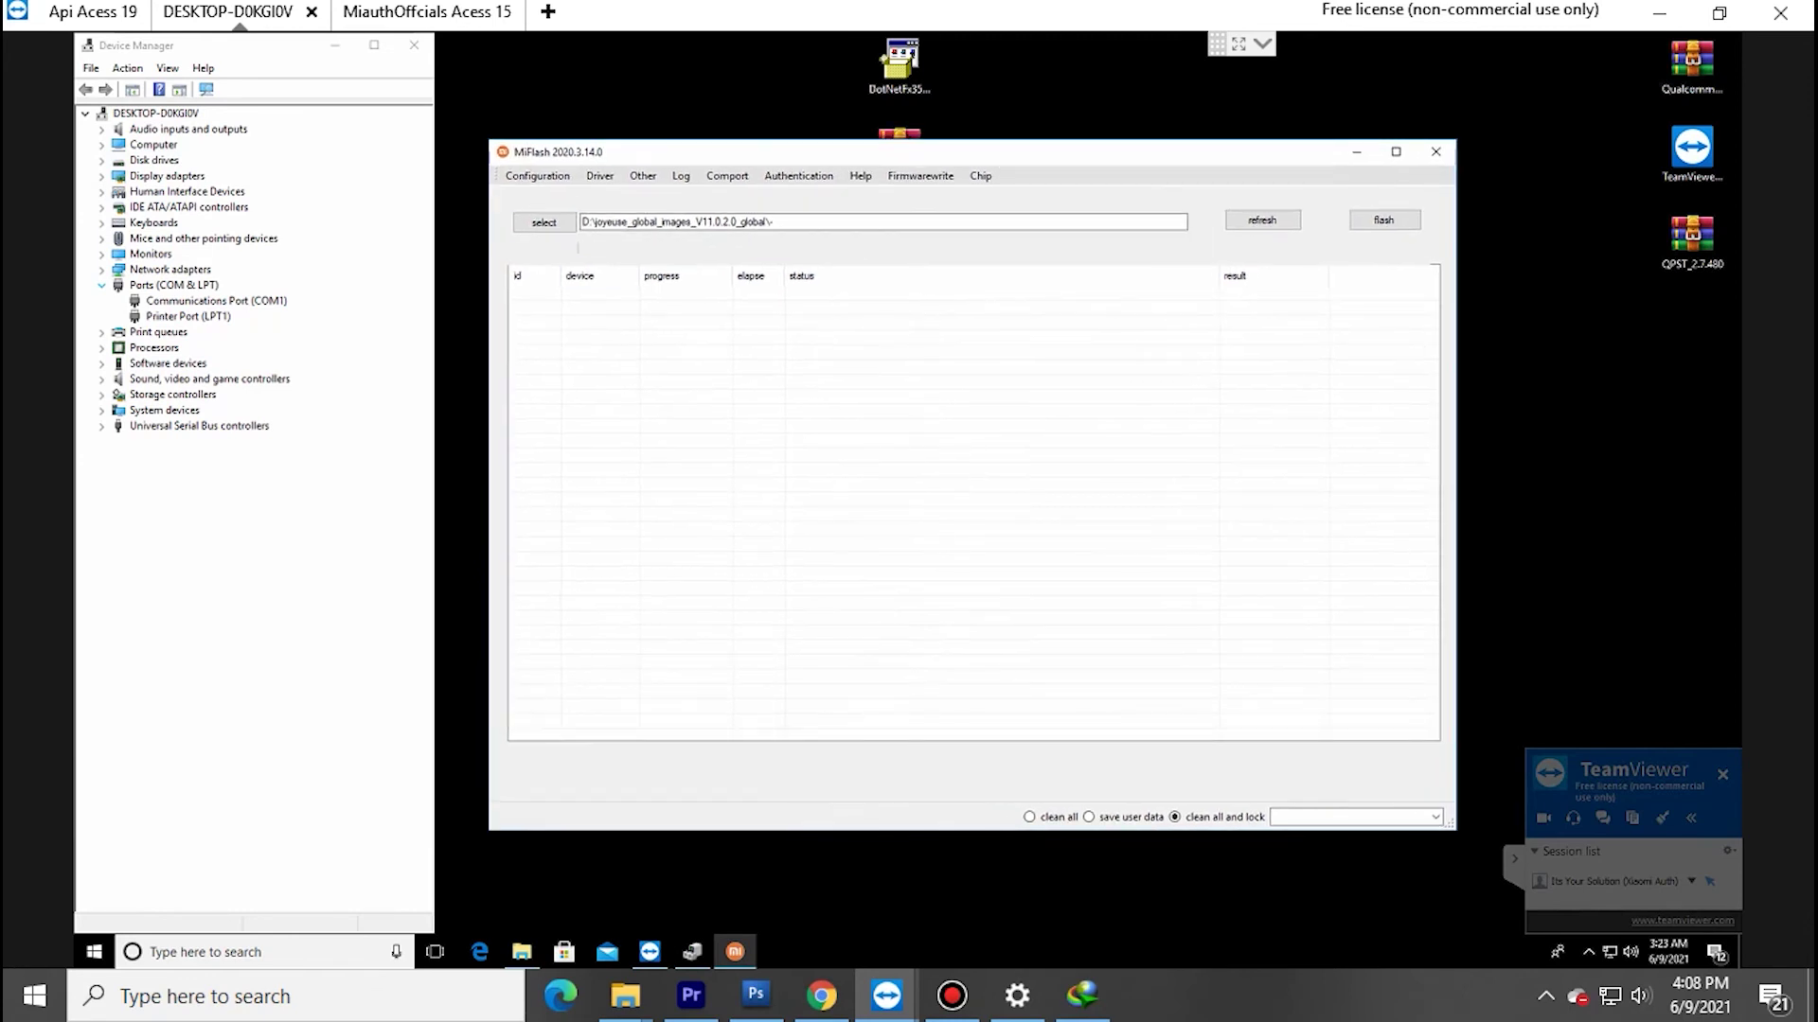
left_click(544, 221)
scroll(852, 530, "down", 4)
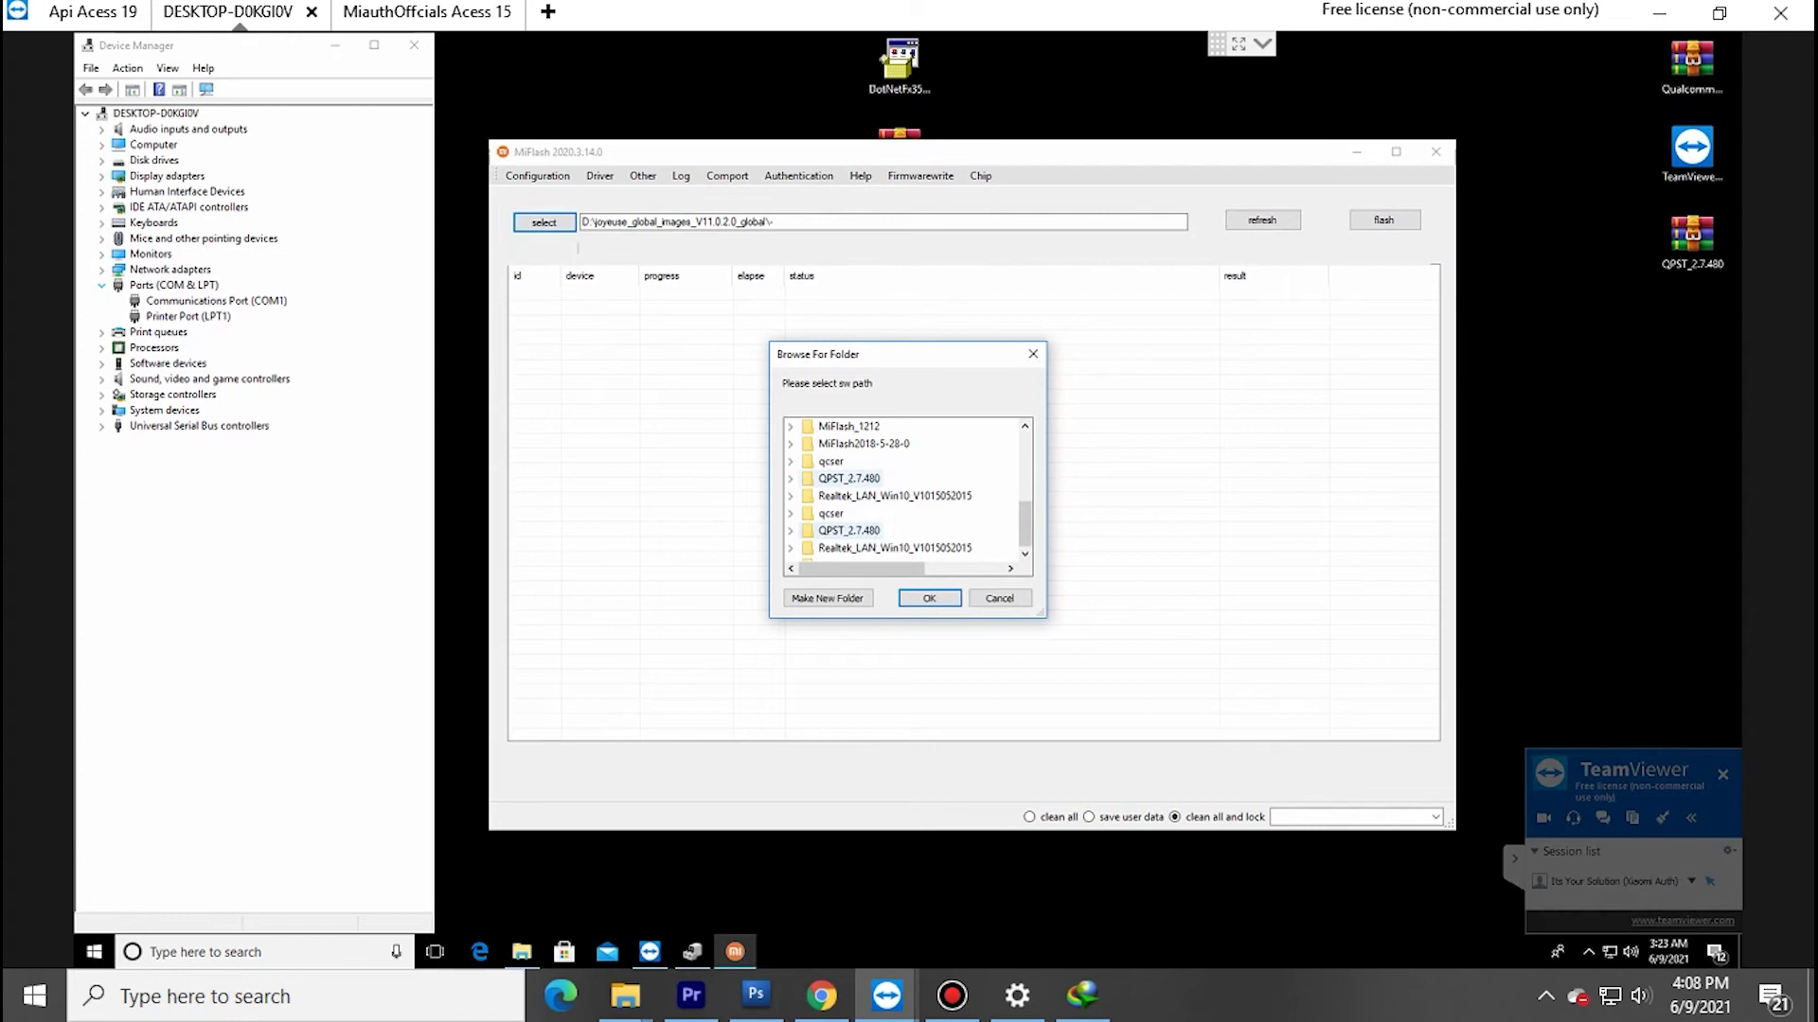
scroll(852, 530, "up", 3)
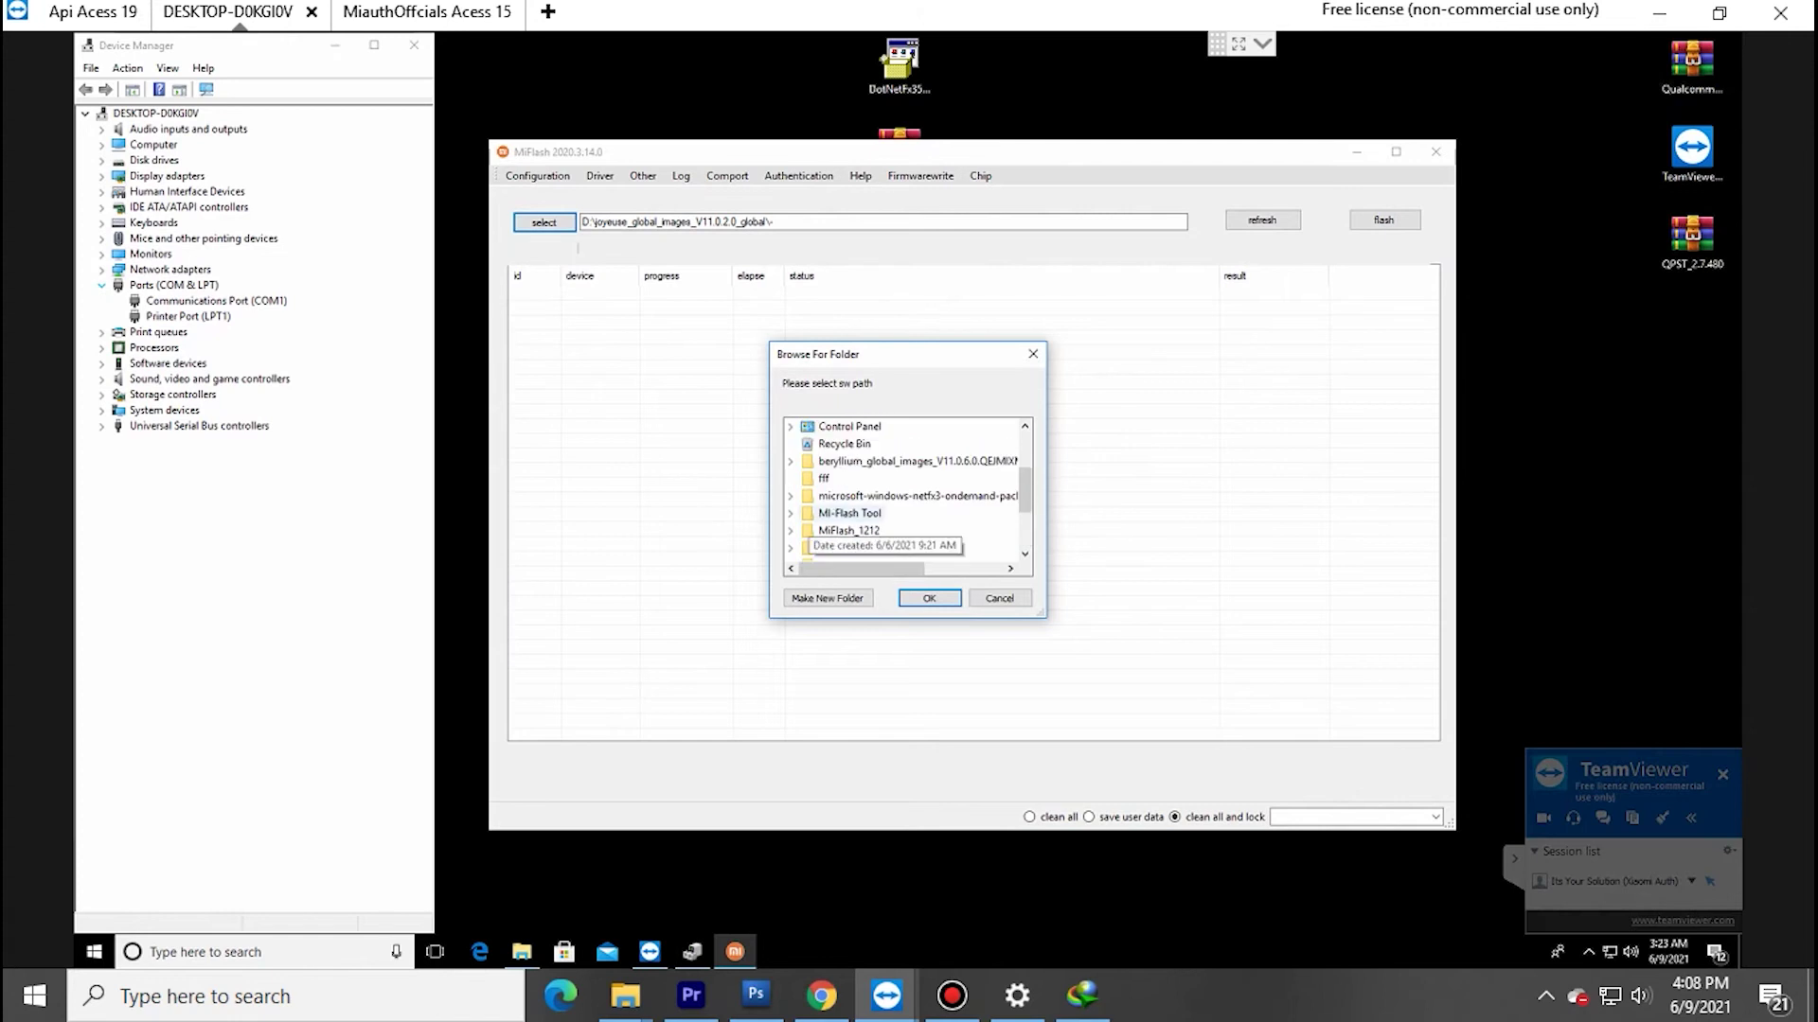
left_click(791, 461)
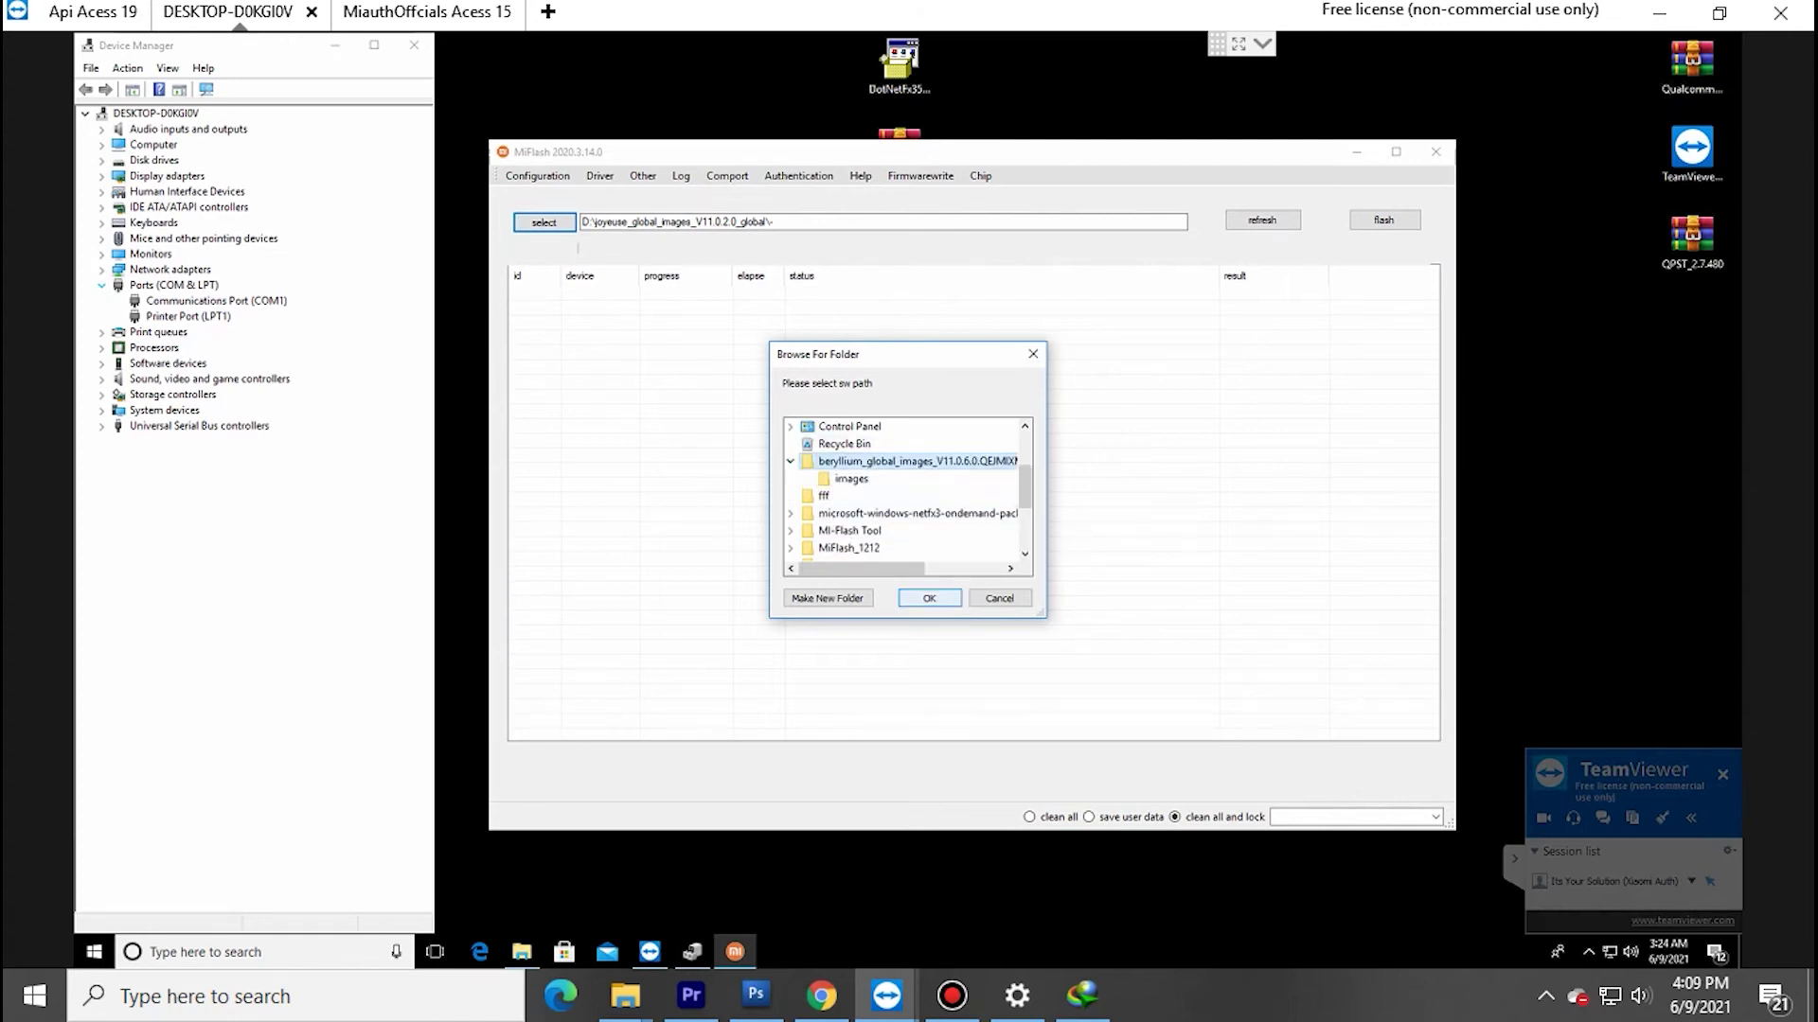
left_click(929, 598)
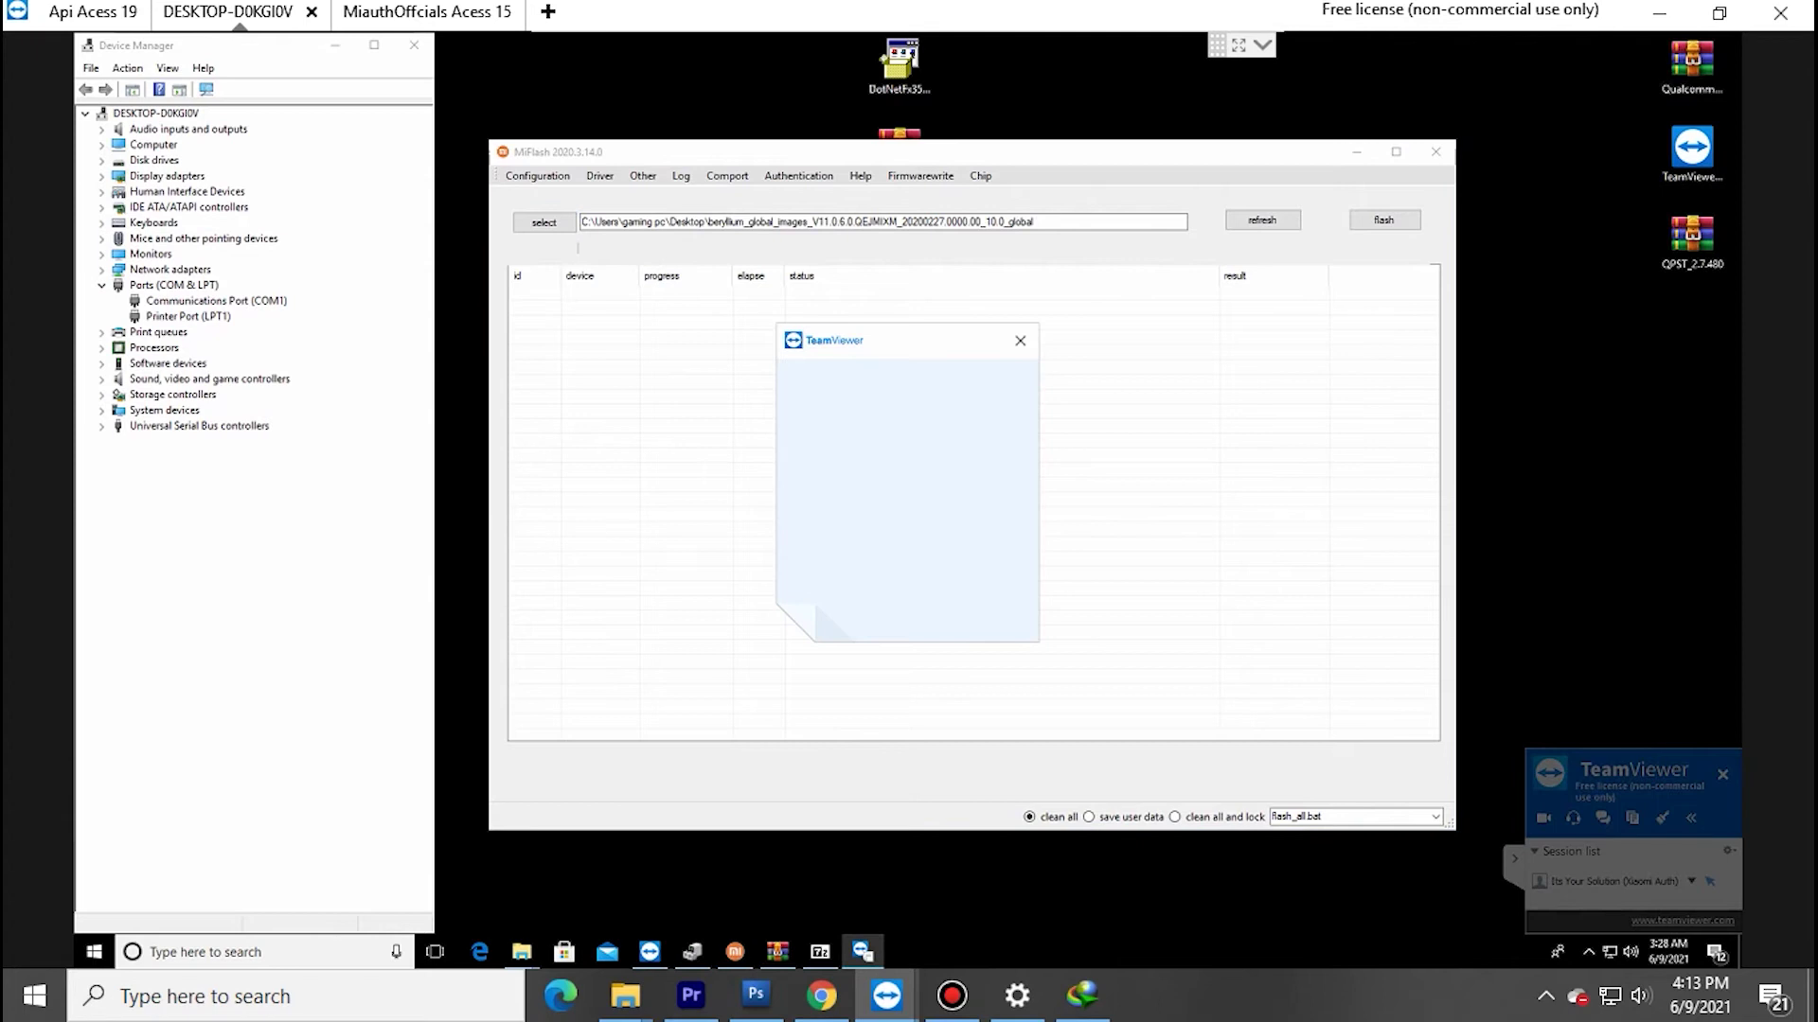
Step: Write "connect phone in edl" in the TeamViewer note and indent its first line
type("connect phone in edl")
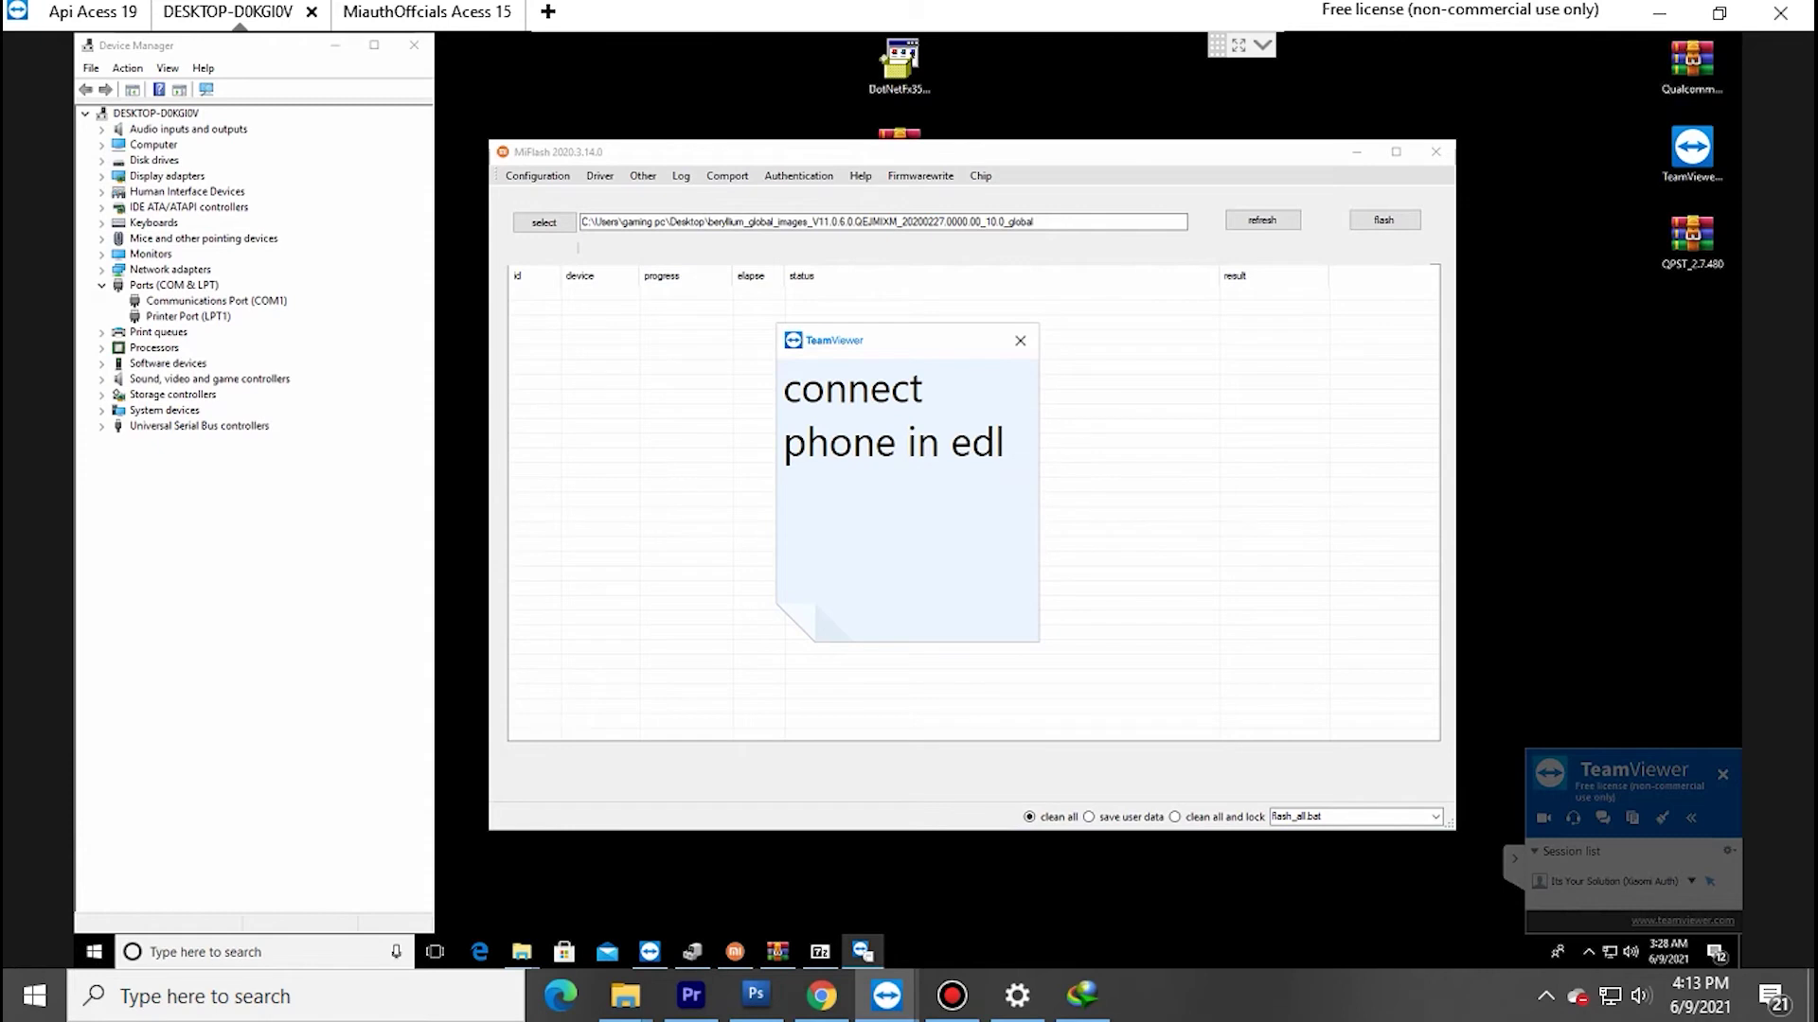
double_click(852, 388)
key("Left")
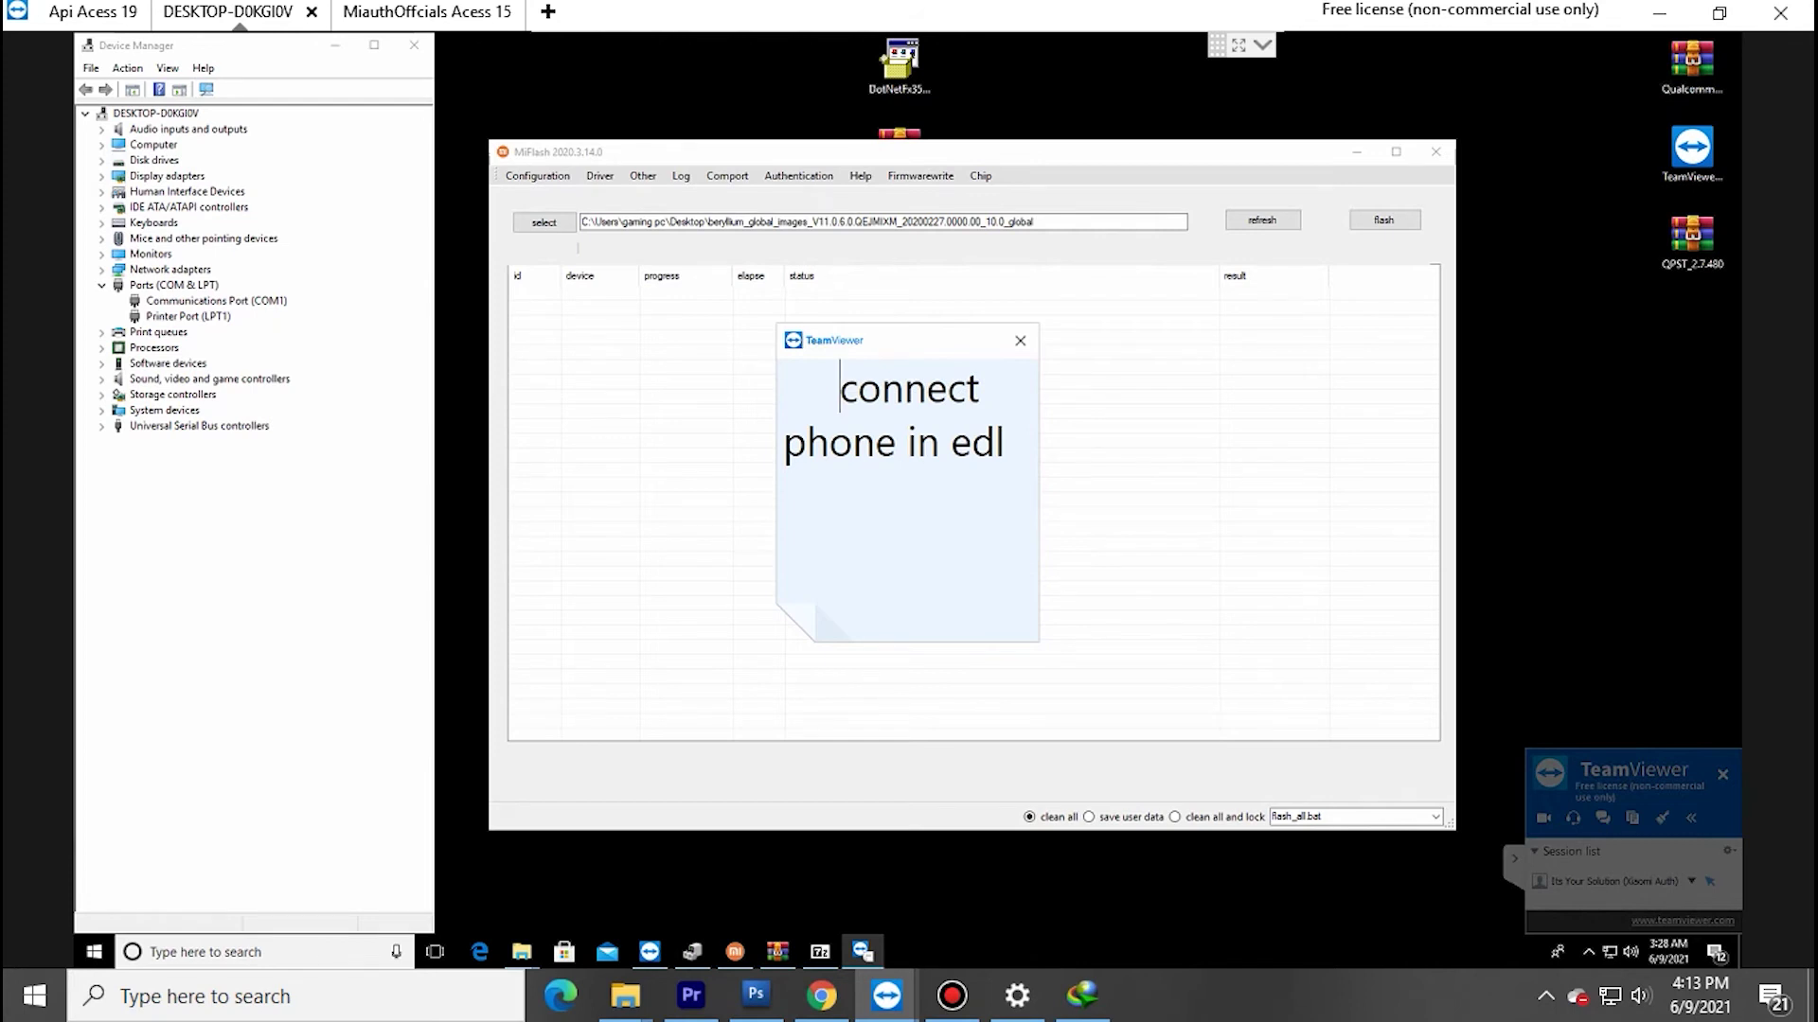
Step: Add the replies "ok sir" and "done sir" on separate lines below the message in the TeamViewer note
key("Down")
key("Right")
key("Right")
key("Right")
key("Right")
key("Right")
key("Right")
key("Right")
key("Right")
key("Right")
key("Right")
type("l")
key("Return")
type("ok sir")
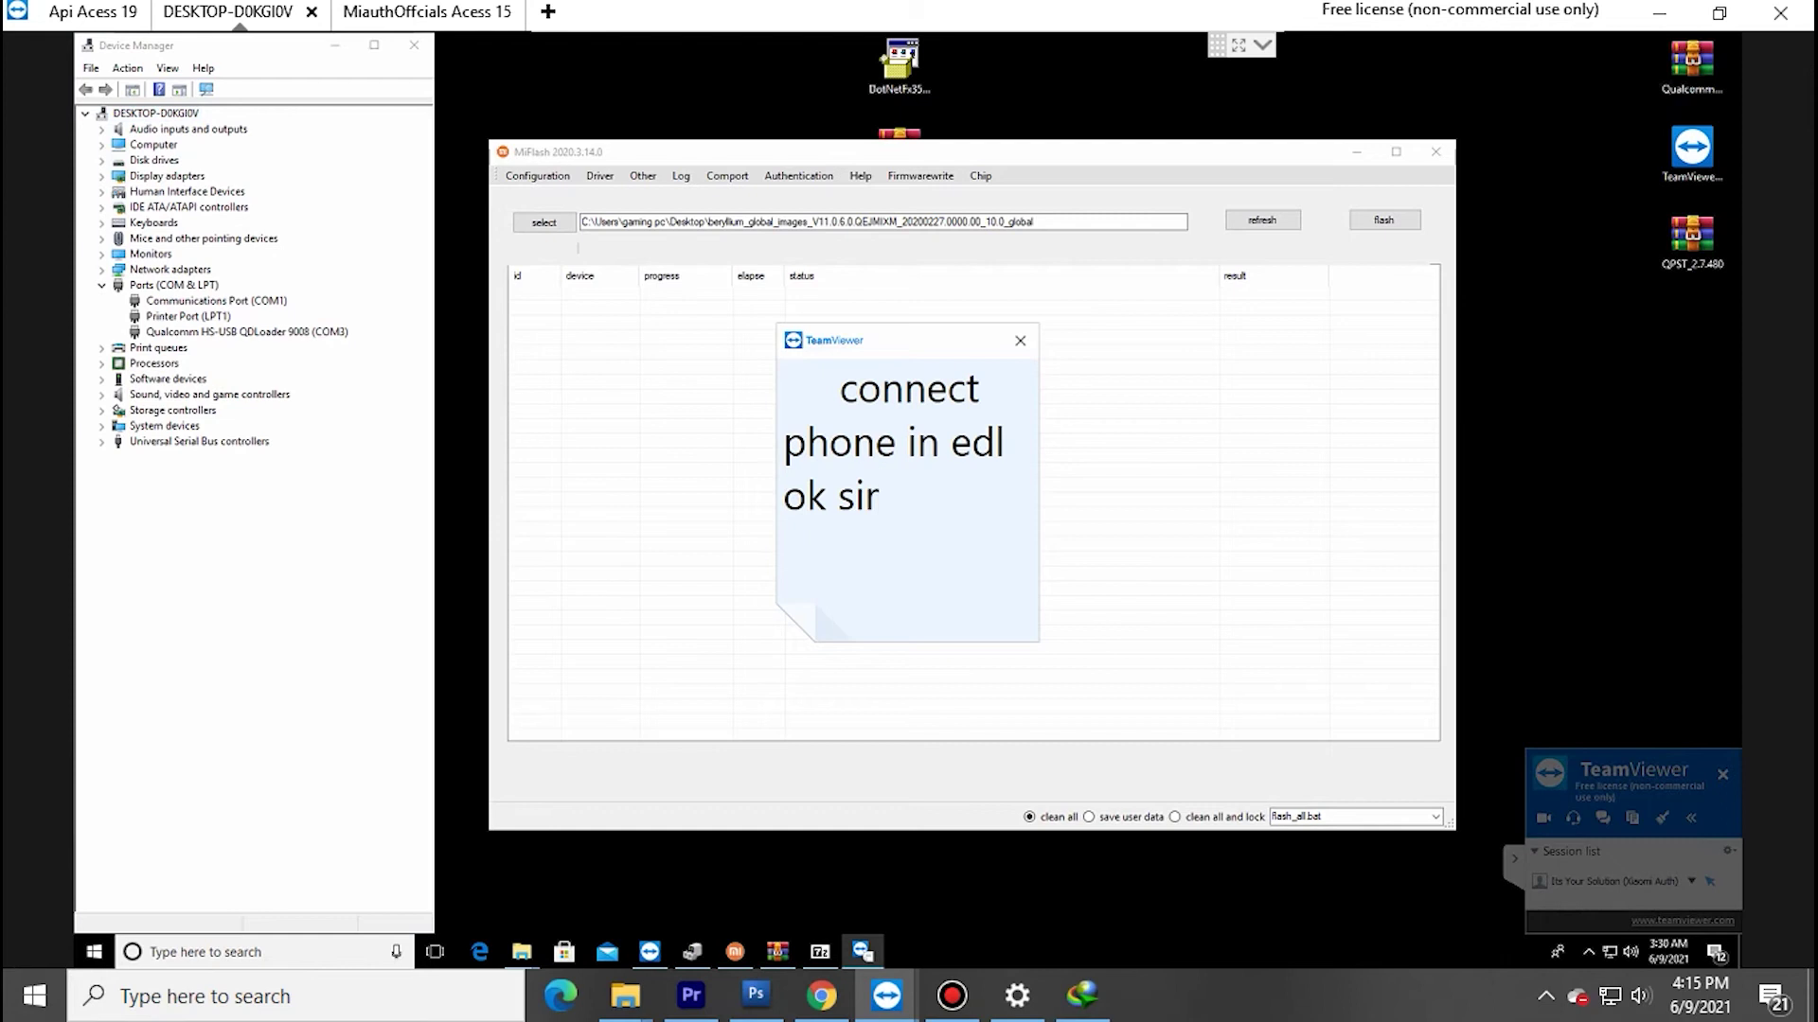
key("Return")
type("done sir")
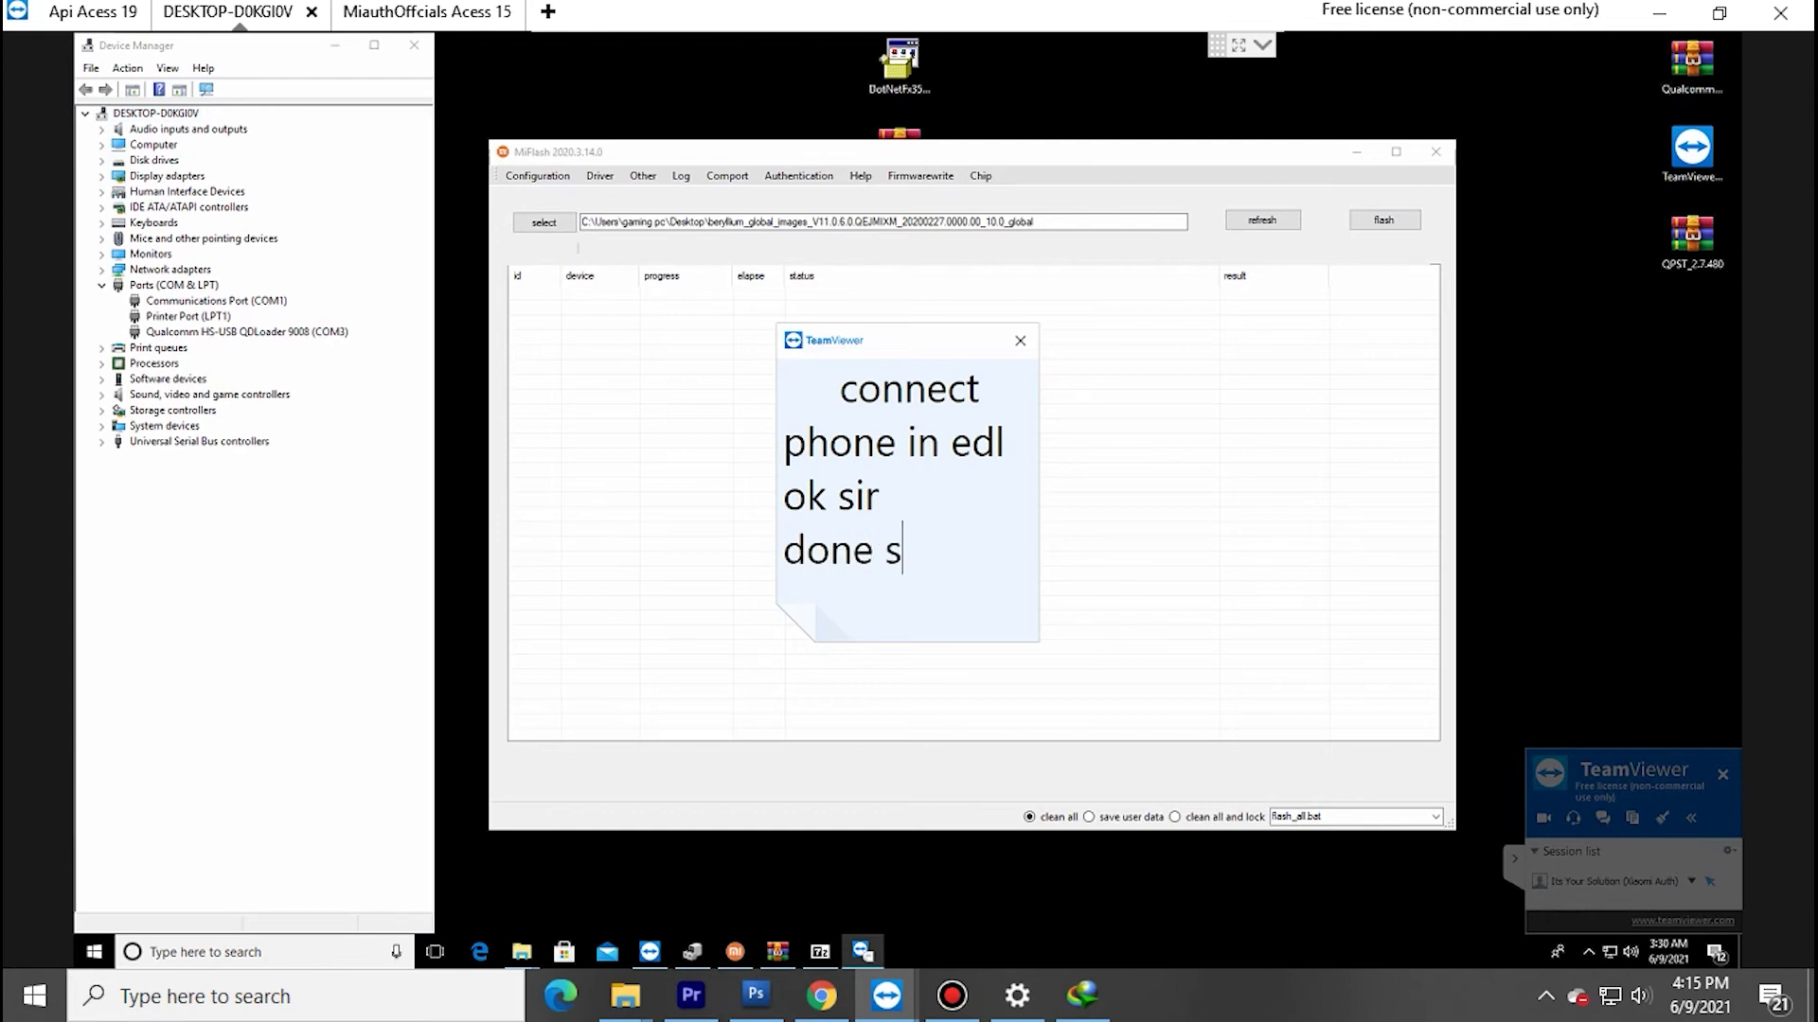